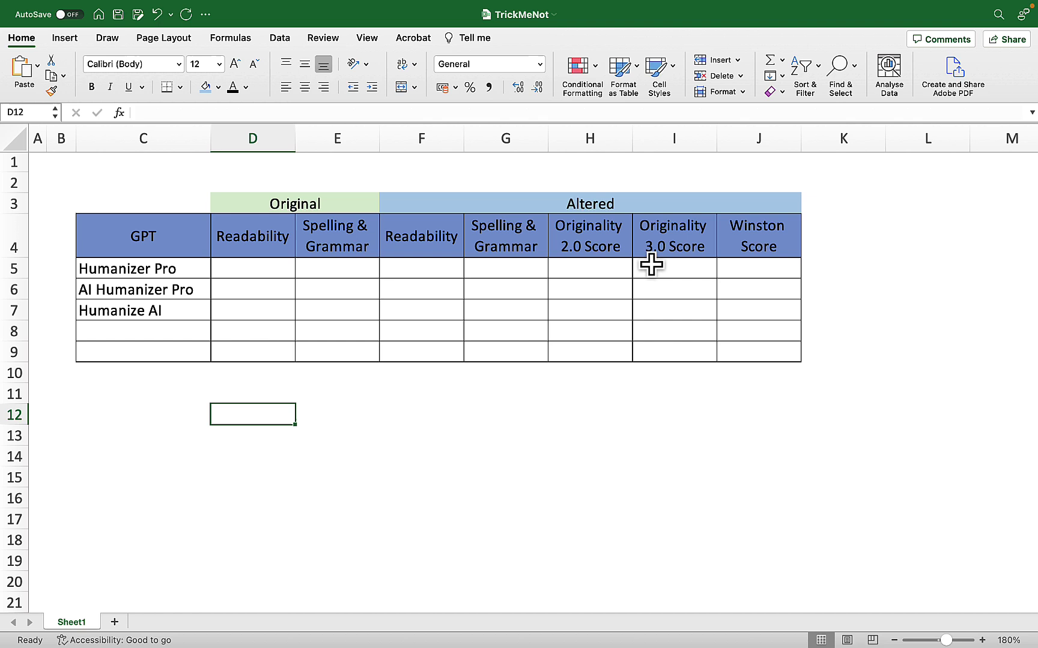
Start a Turnitin column in K4, right after the Winston Score column.
click(817, 240)
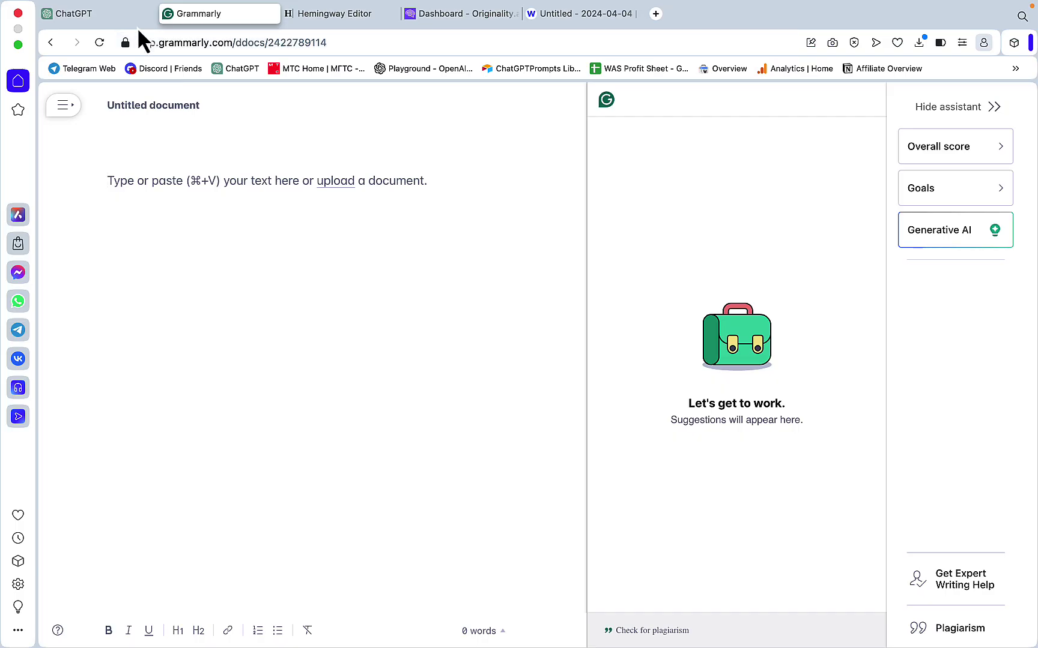
Send the 1000-word 'Reimagining History: Alternative Outcomes of Major Events' essay prompt in a new ChatGPT chat.
click(135, 16)
click(168, 107)
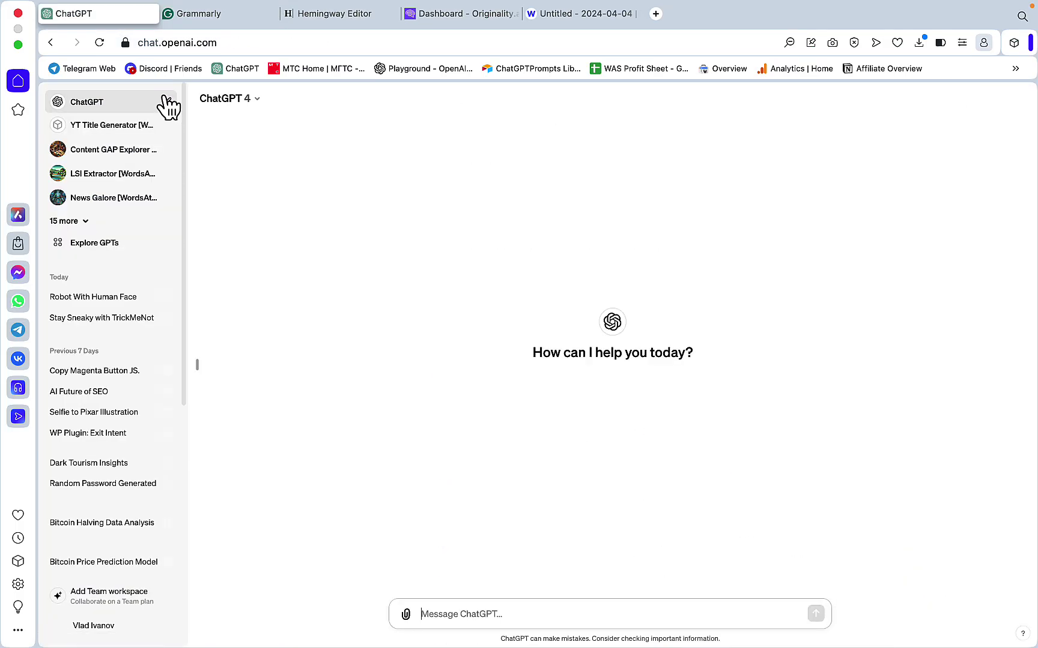
click(449, 603)
text(Winston Score)
key(super+a)
text(generate a 1000 word essay about "Reimagining History: Alternative Outcomes of Major Events")
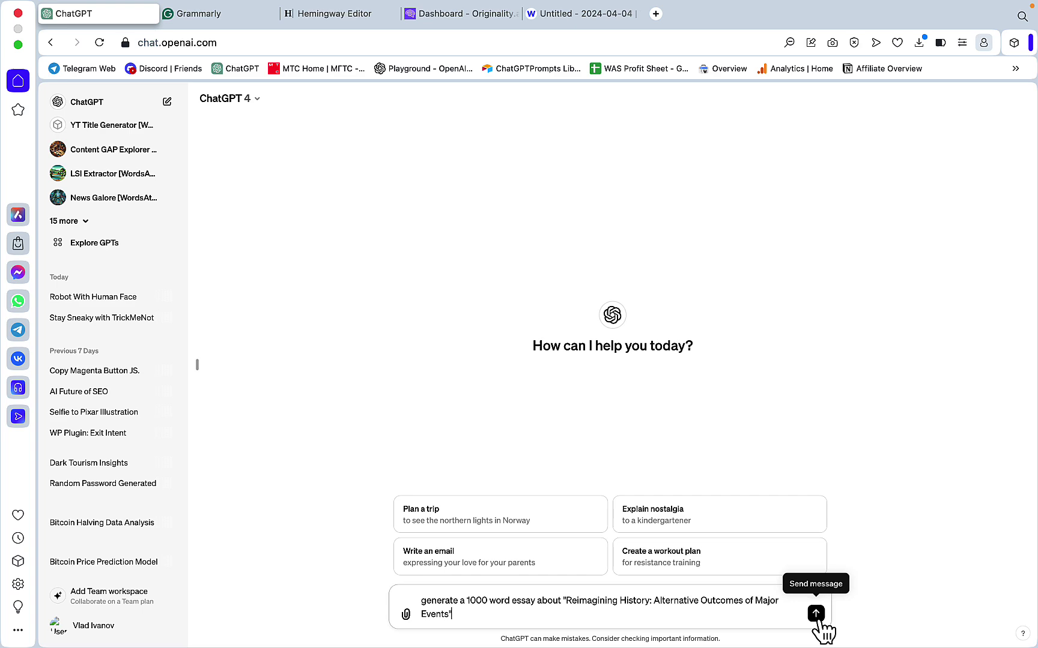
click(815, 613)
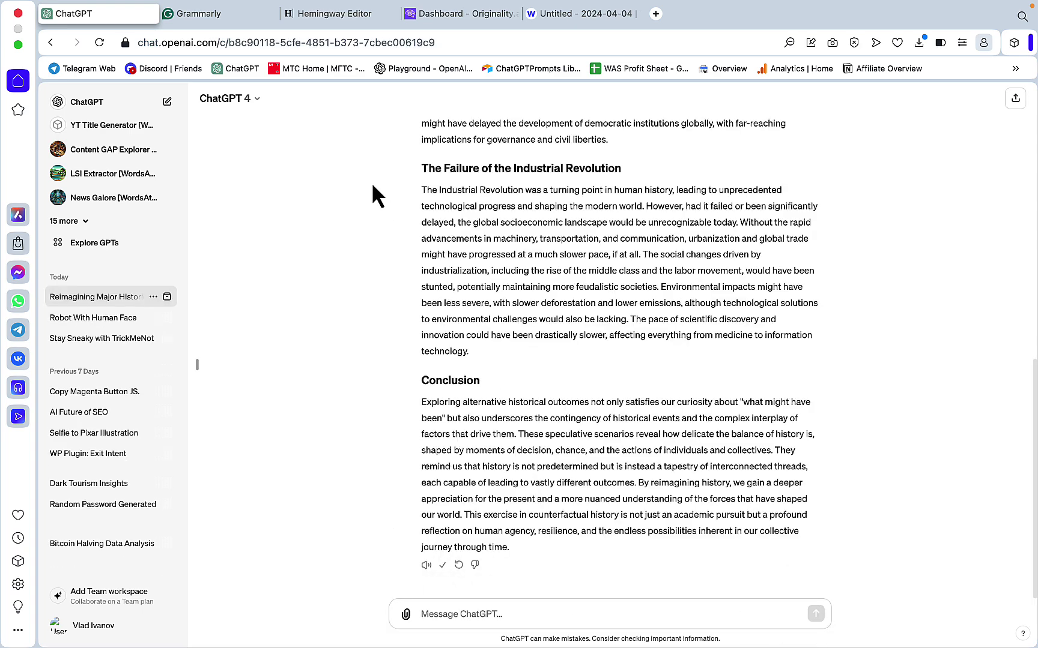
Paste the essay into the empty Grammarly document to check it (score 97, 2 suggestions).
click(246, 17)
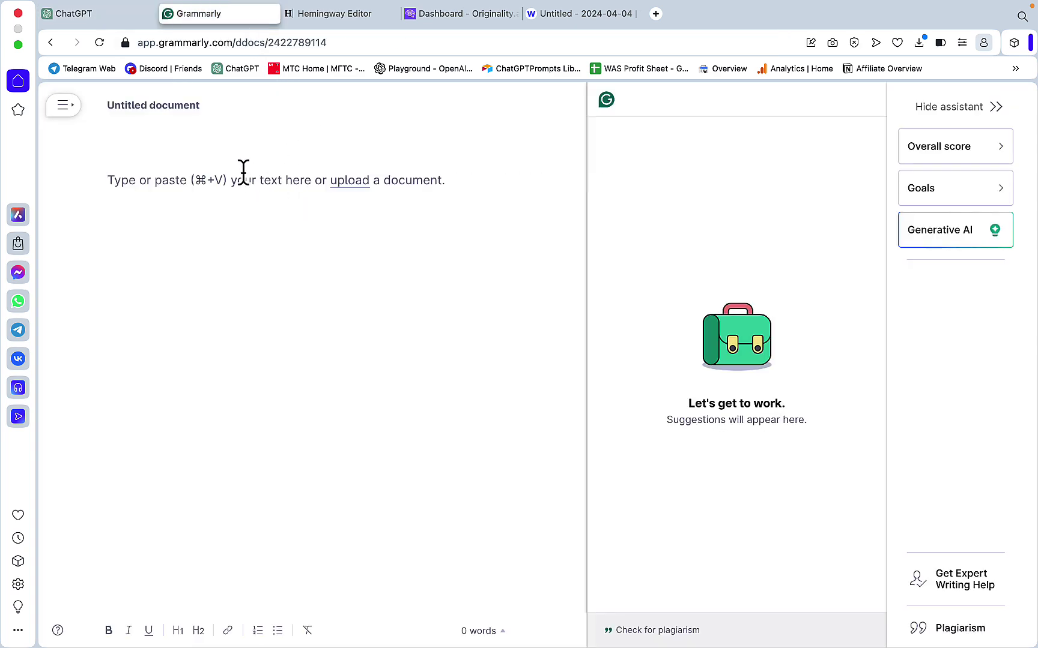
key(super+v)
key(Escape)
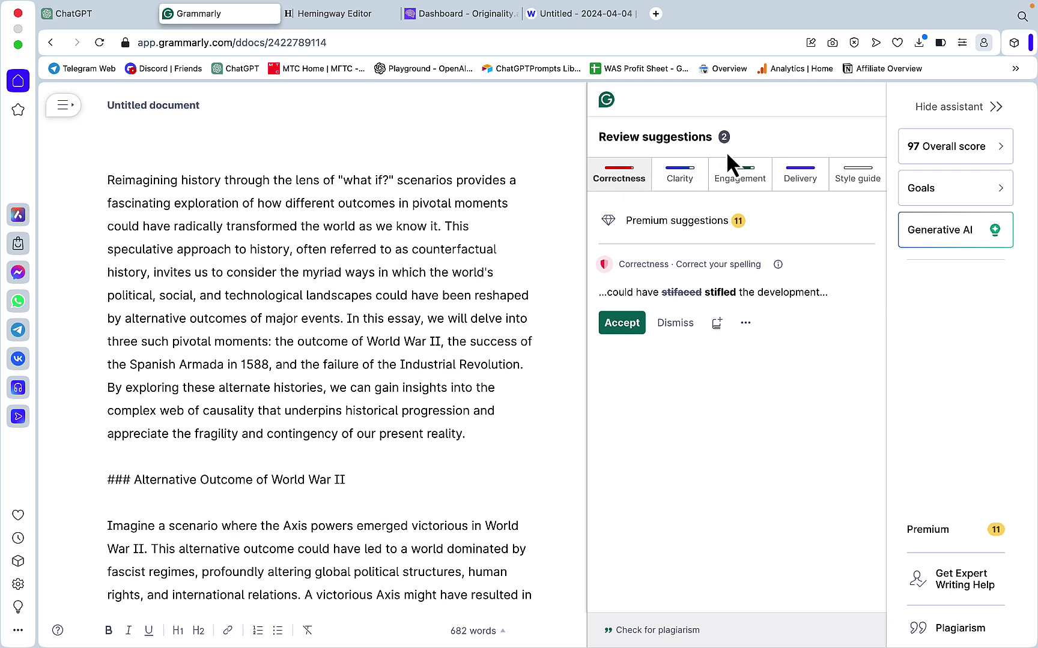
Enter 2 in Humanizer Pro's cell D5 of the Excel table.
key(super+Tab)
click(254, 269)
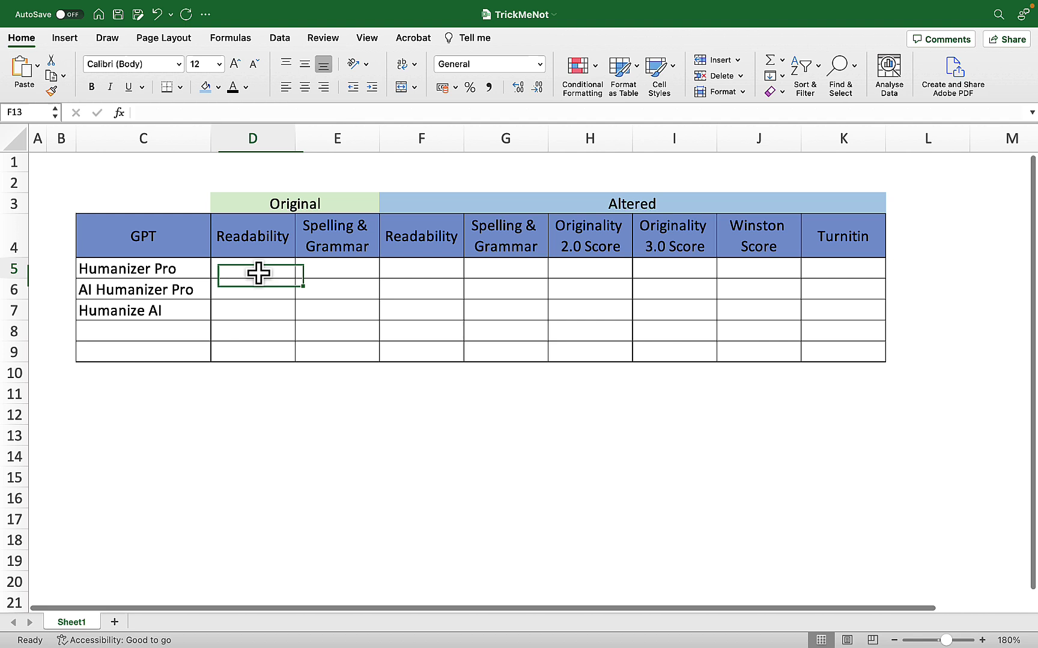
text(2)
click(253, 302)
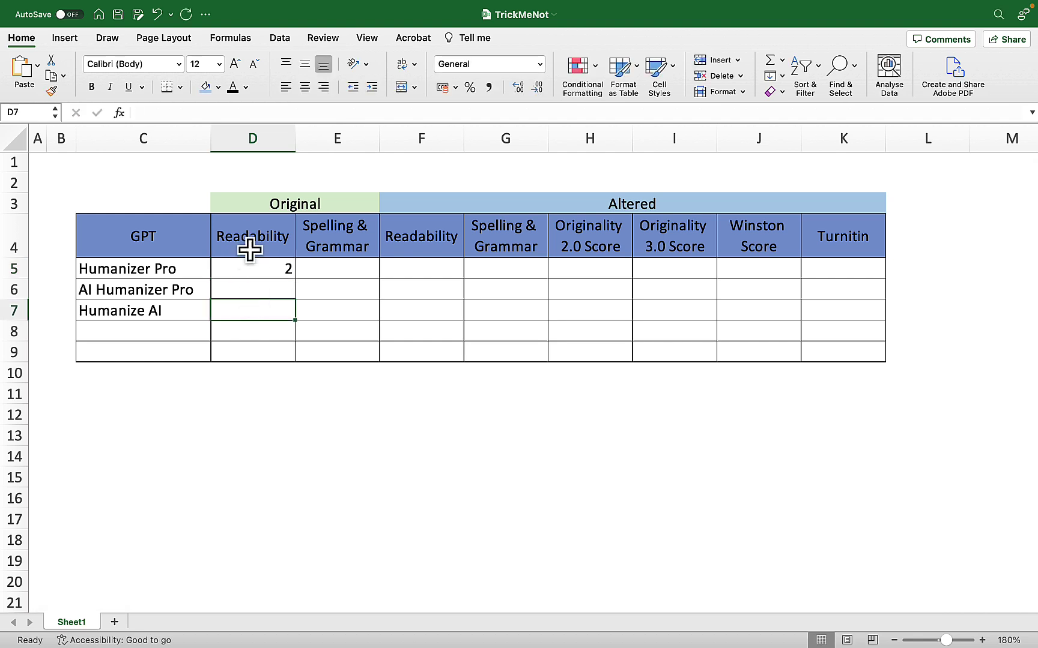
click(252, 138)
Replace Hemingway's old article with the essay and read its Post-graduate grade at 678 words.
key(super+Tab)
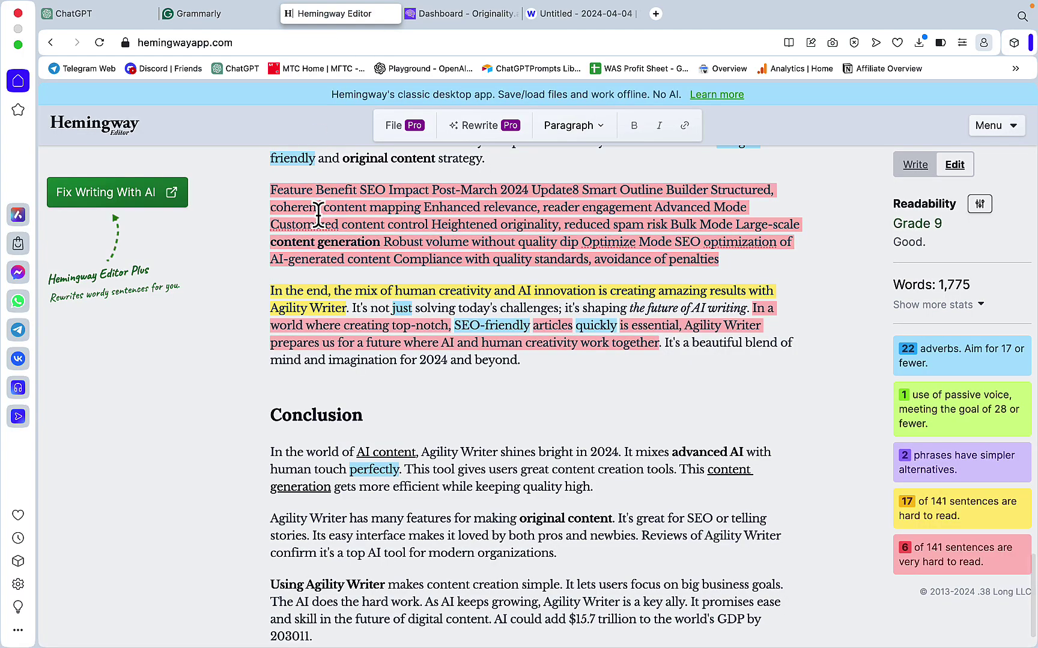
key(super+a)
key(super+v)
scroll(778, 315, down, 1)
scroll(856, 310, down, 10)
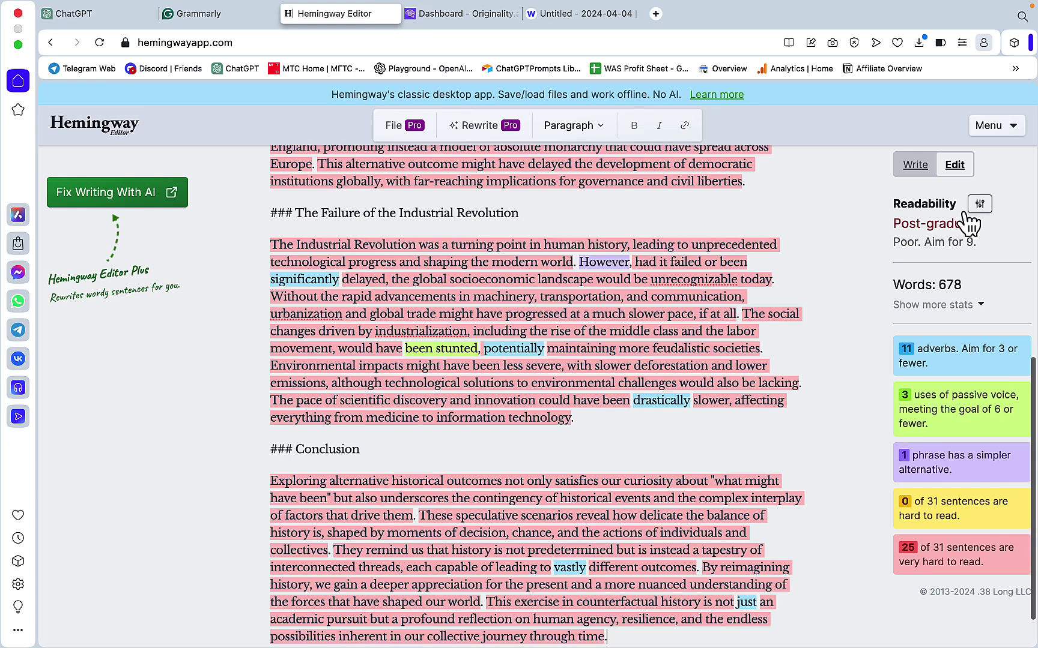
drag(980, 223, 897, 224)
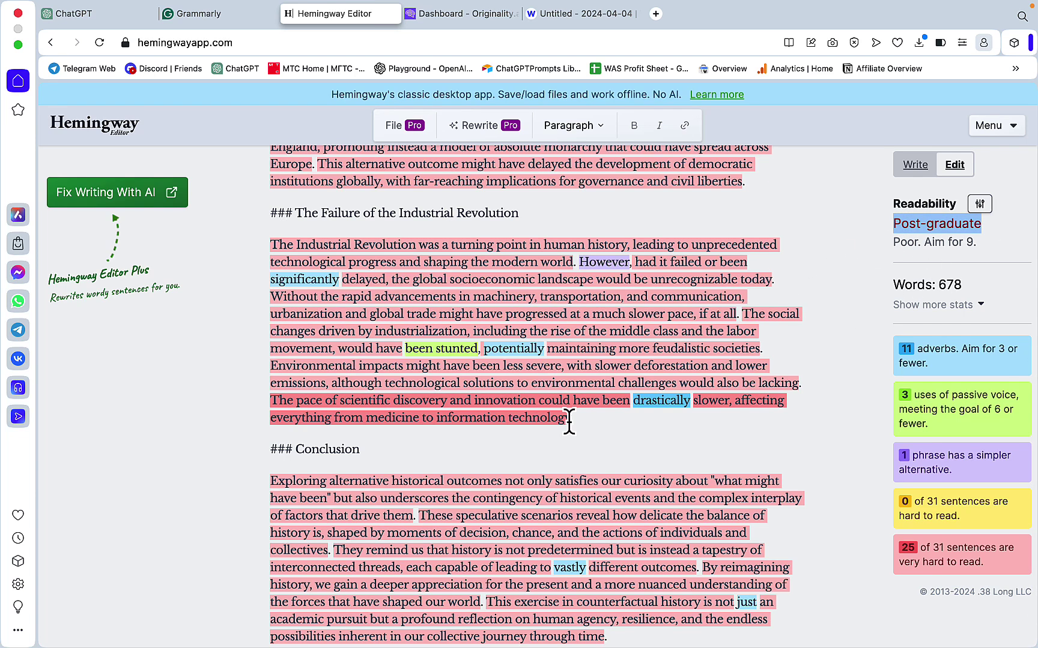
mouse_move(570, 621)
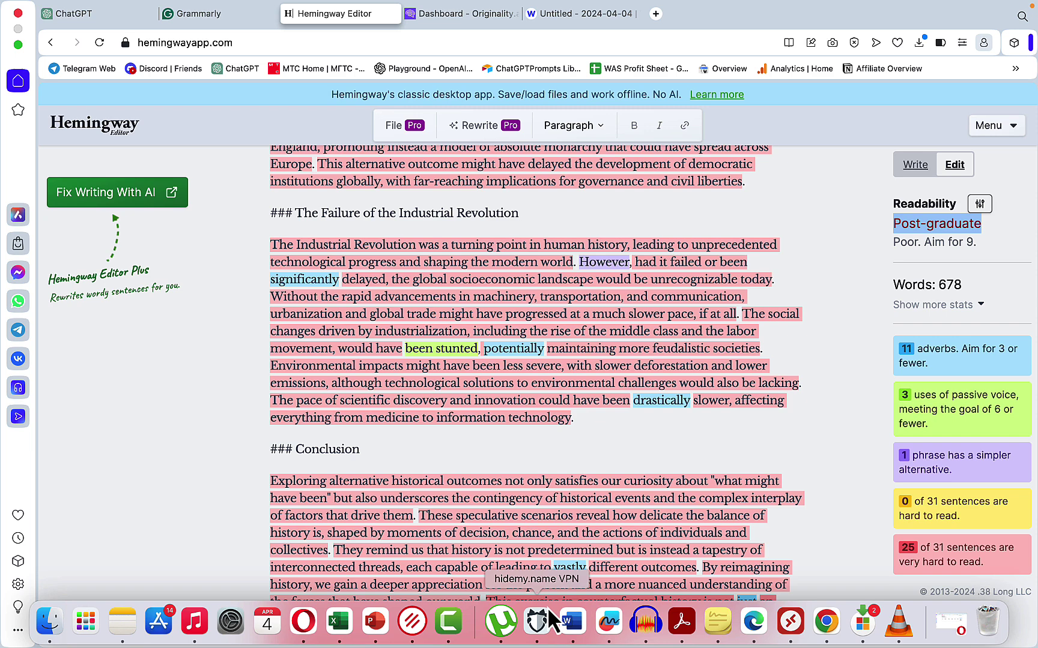
key(super+1)
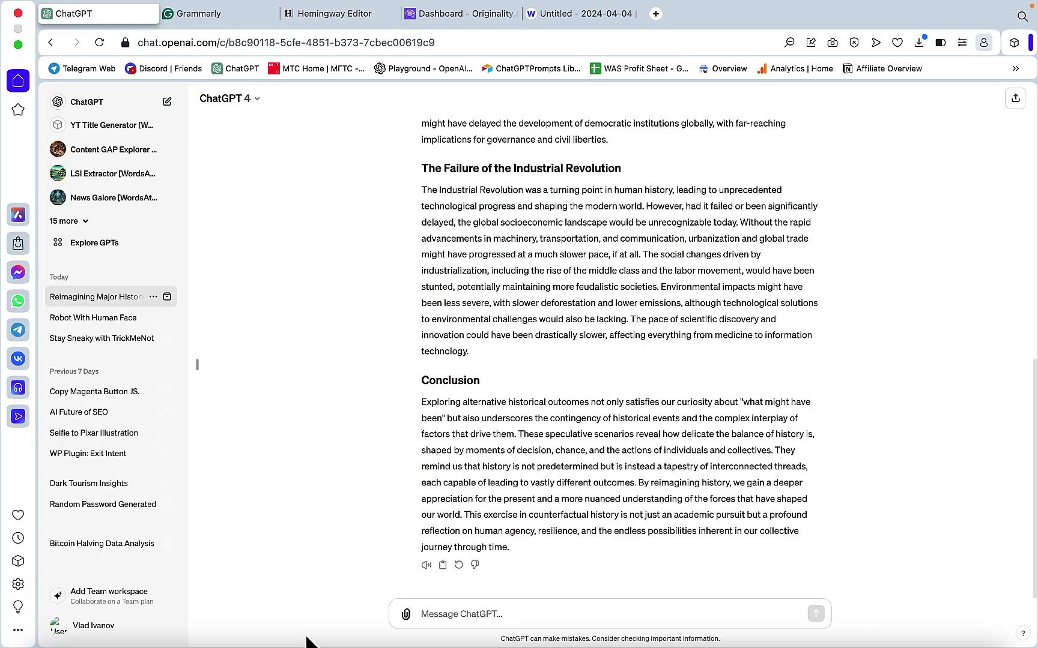
Run a new Originality.ai scan of the essay: 0% Original, 100% AI on Standard 2.0.
click(437, 17)
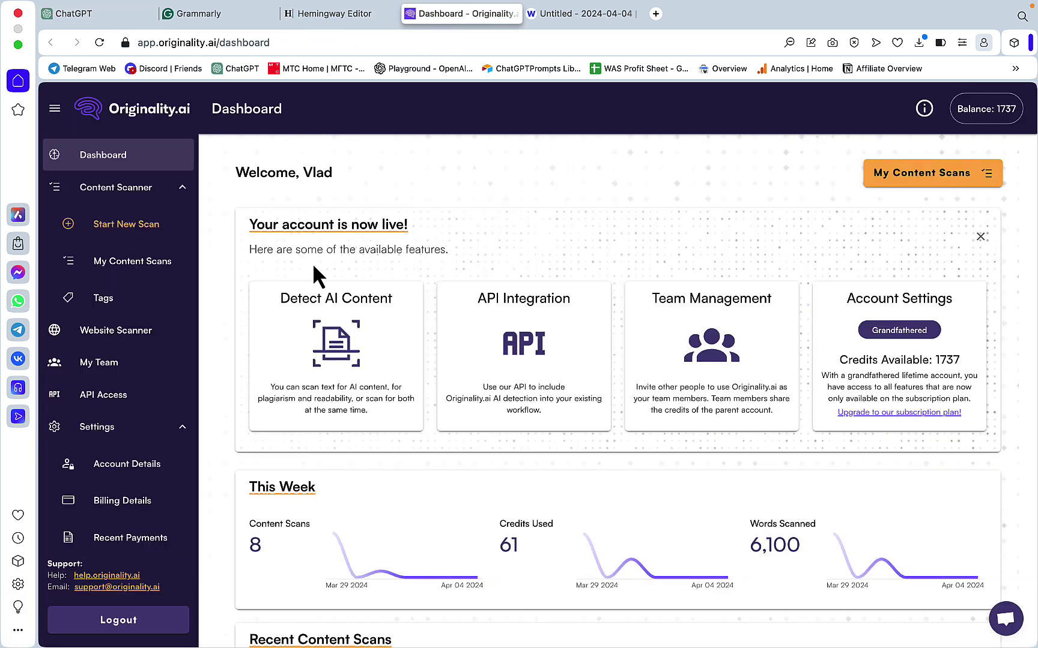
click(114, 234)
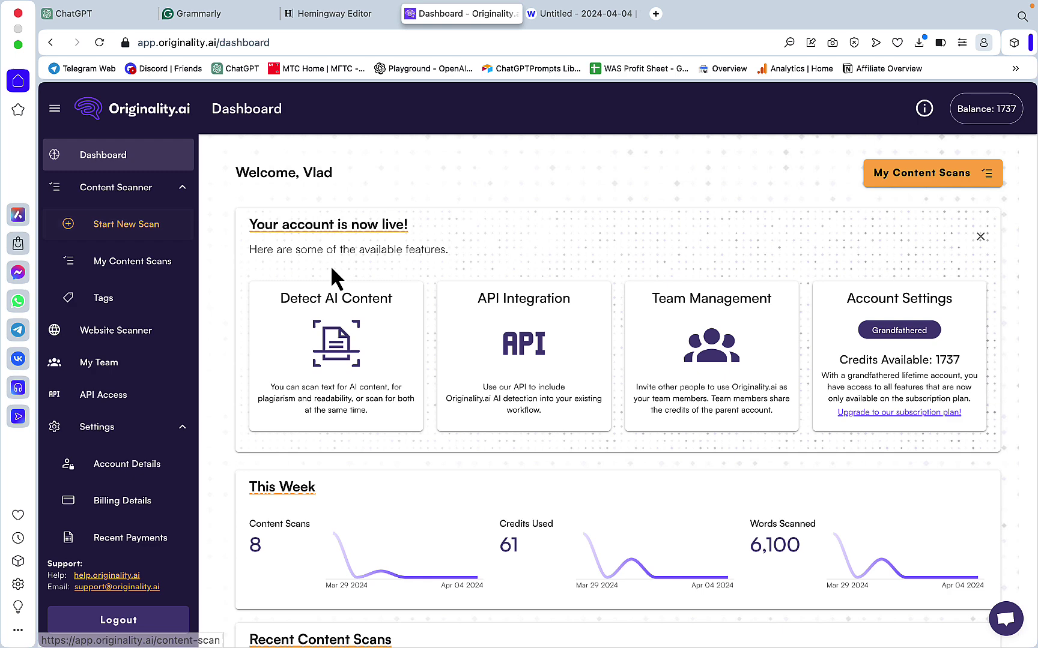
click(381, 419)
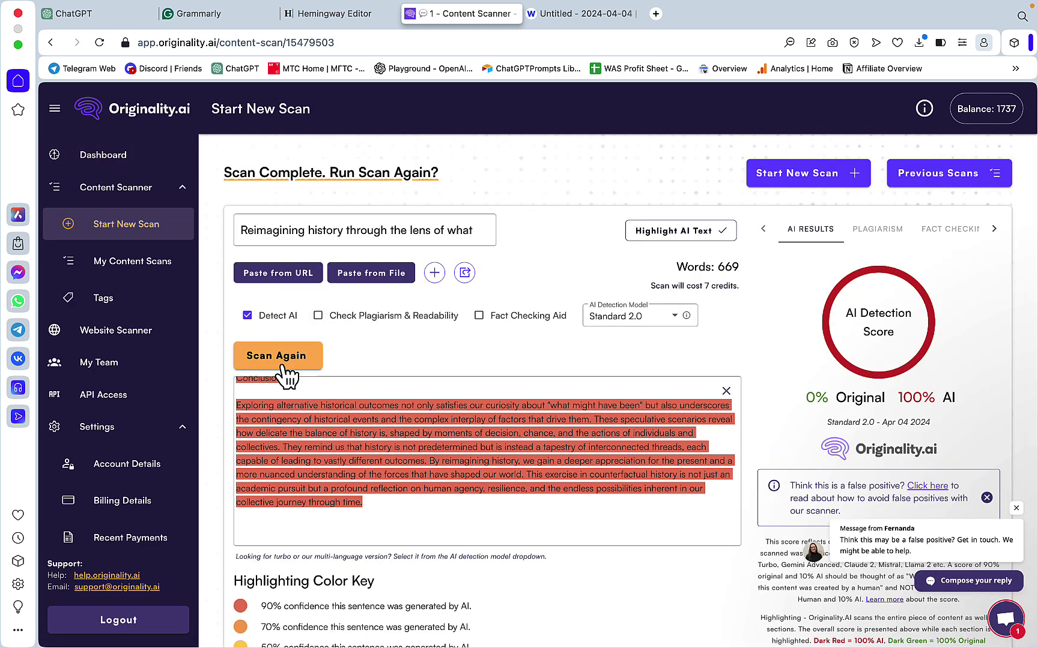
Send the essay to the Humanizer Pro GPT from the Writing category to humanize it.
click(102, 13)
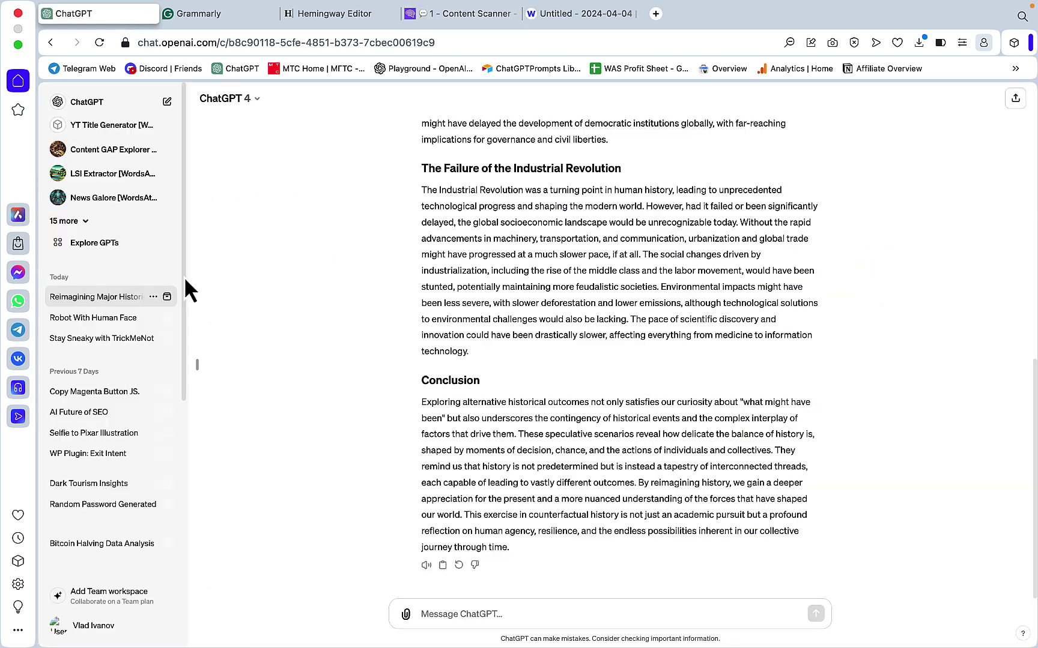
click(99, 243)
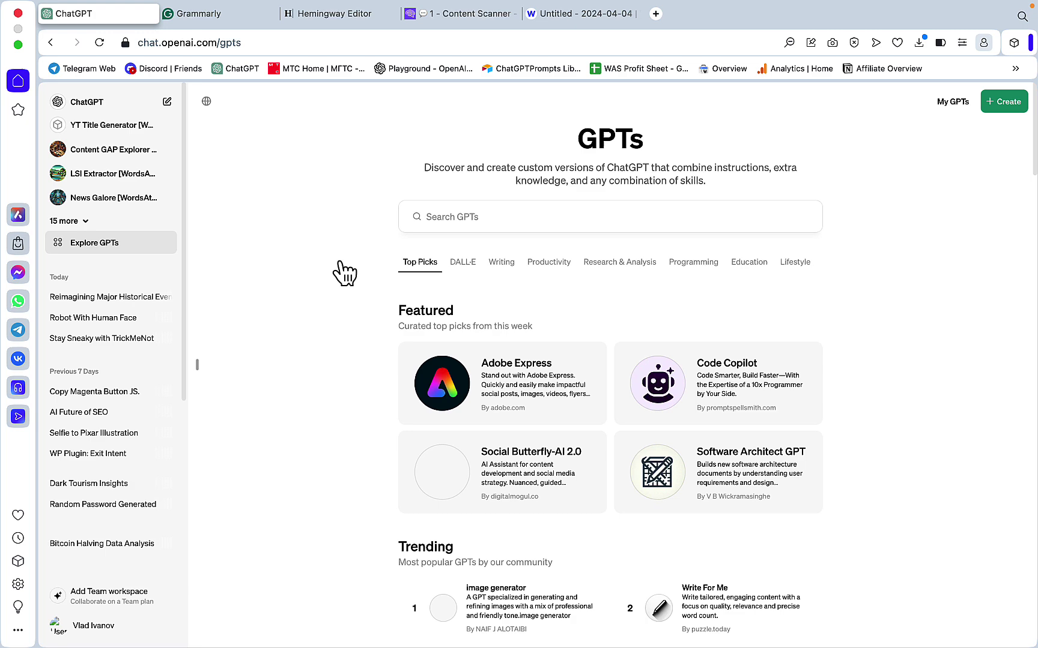
click(504, 271)
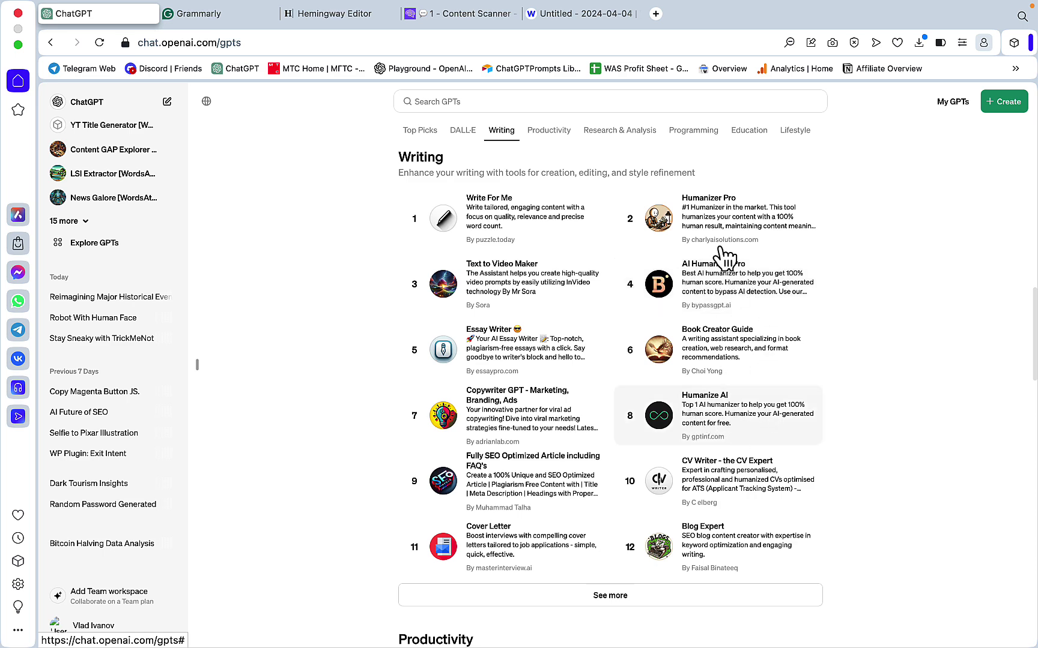
click(717, 208)
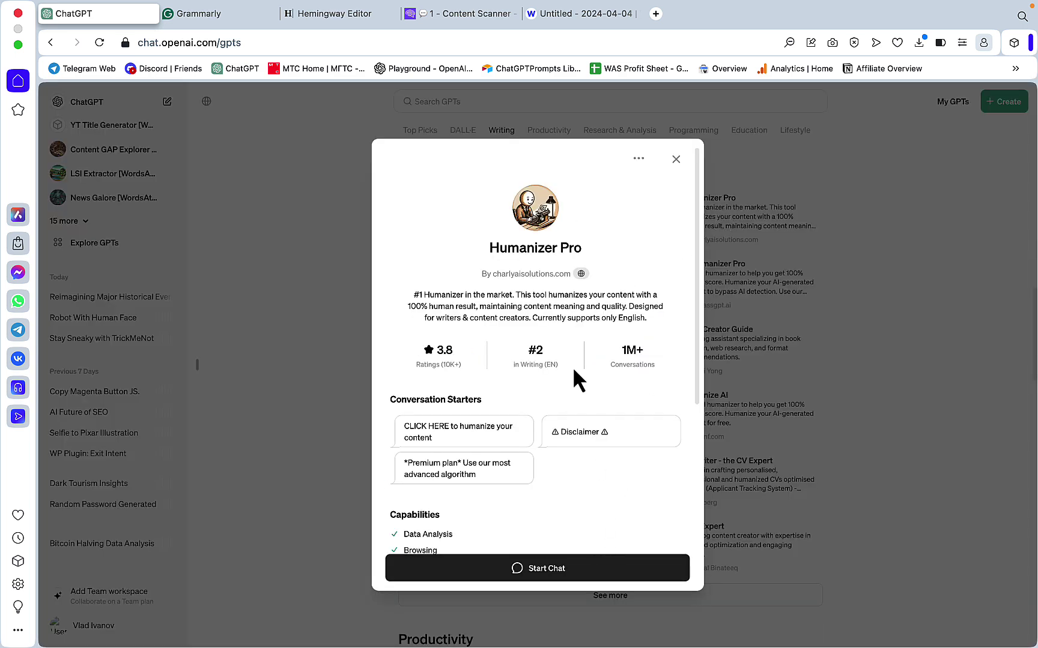
click(541, 565)
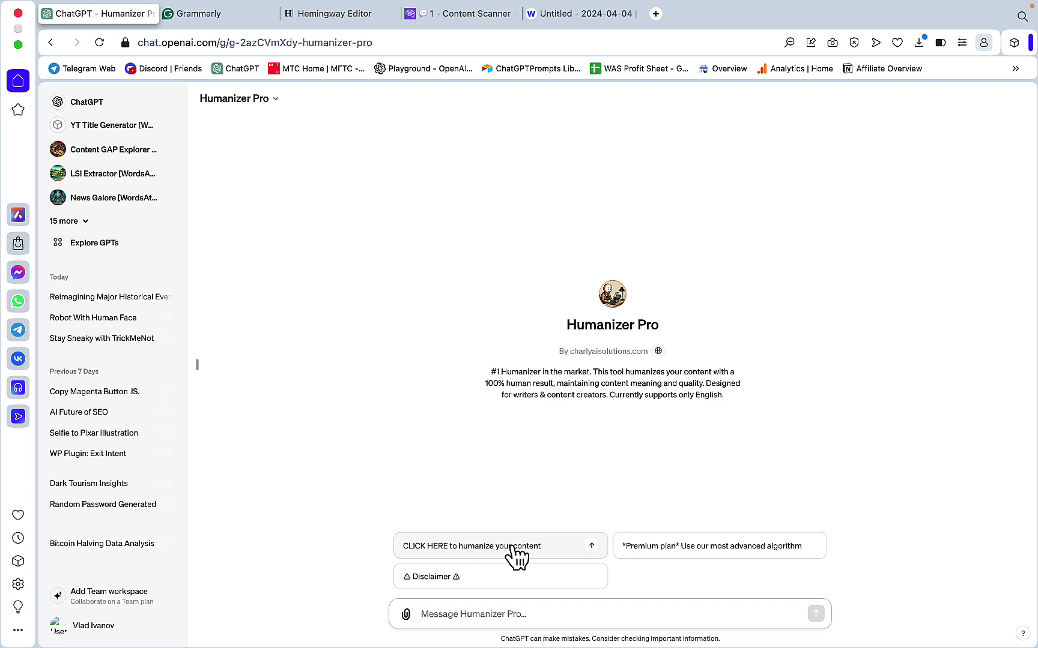
click(510, 548)
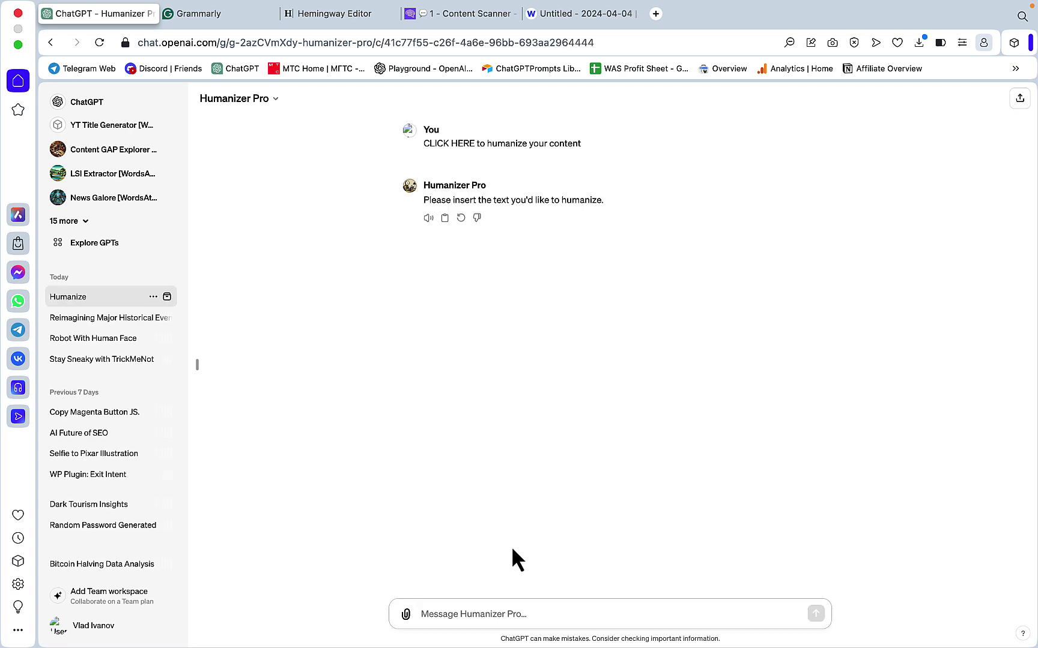
key(super+v)
key(Return)
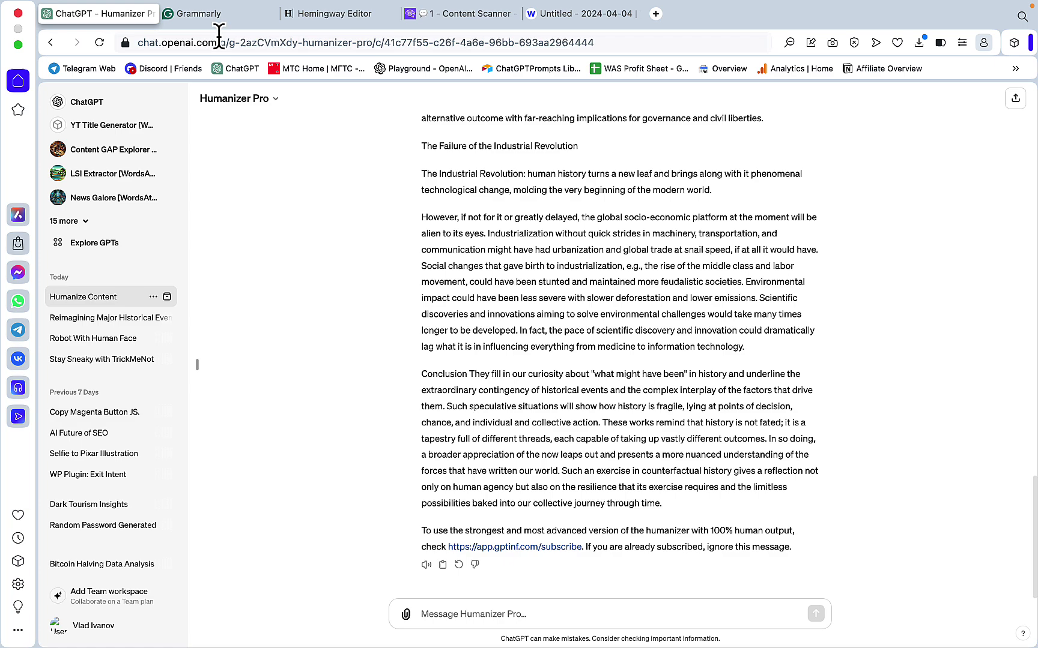
Paste the humanized article into Grammarly and show its overall score and all suggestions.
click(221, 14)
key(super+a)
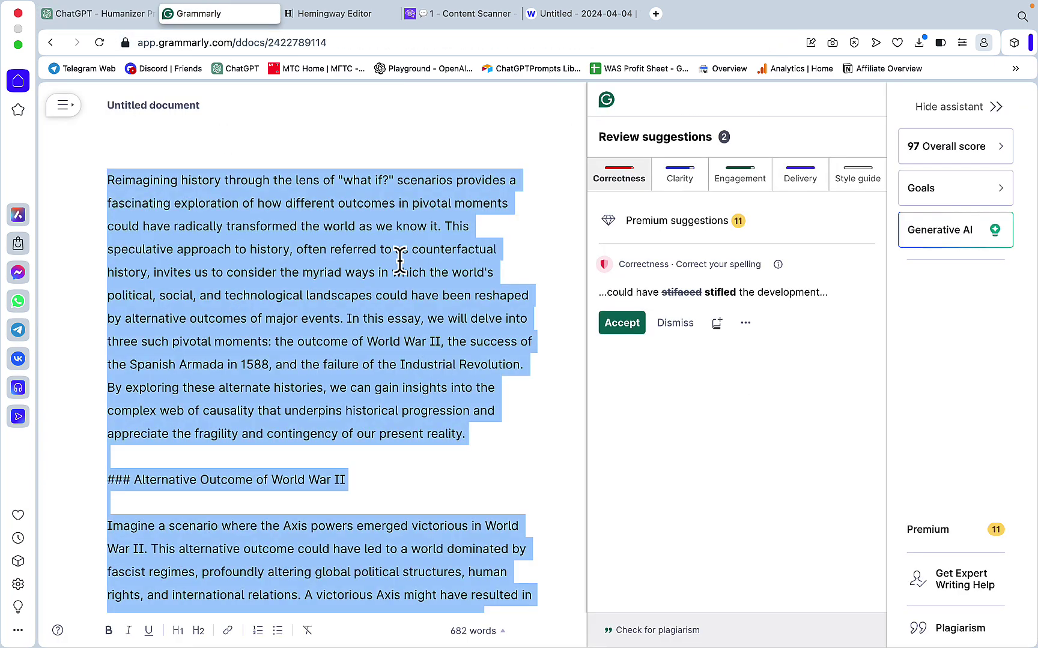
key(super+v)
scroll(270, 336, down, 15)
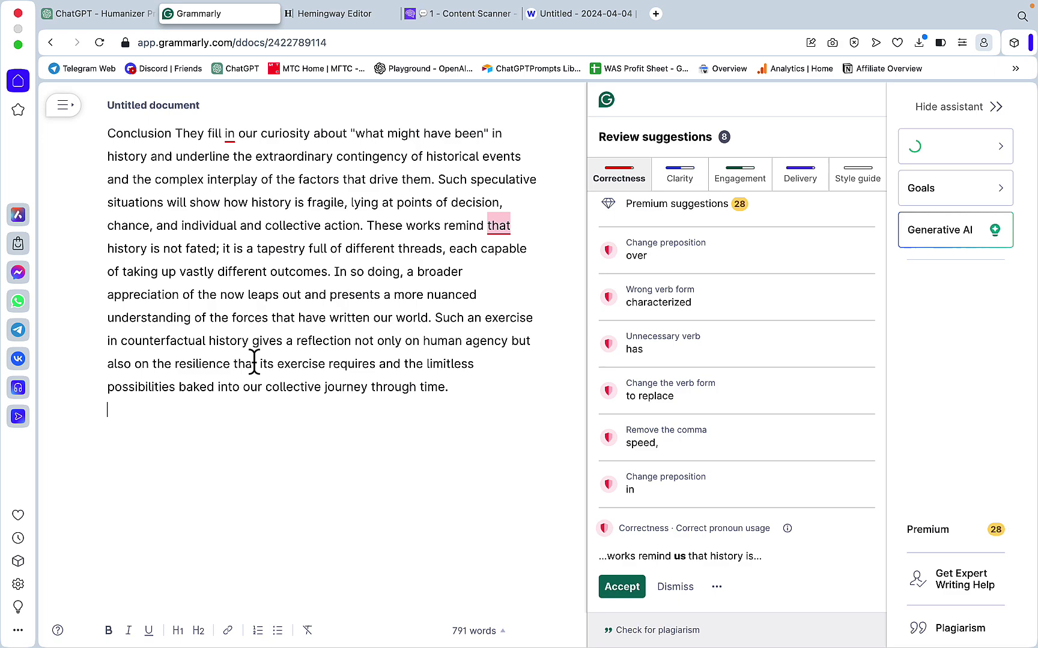
click(614, 173)
Paste the humanized article into Hemingway Editor for a readability check.
click(334, 13)
click(414, 294)
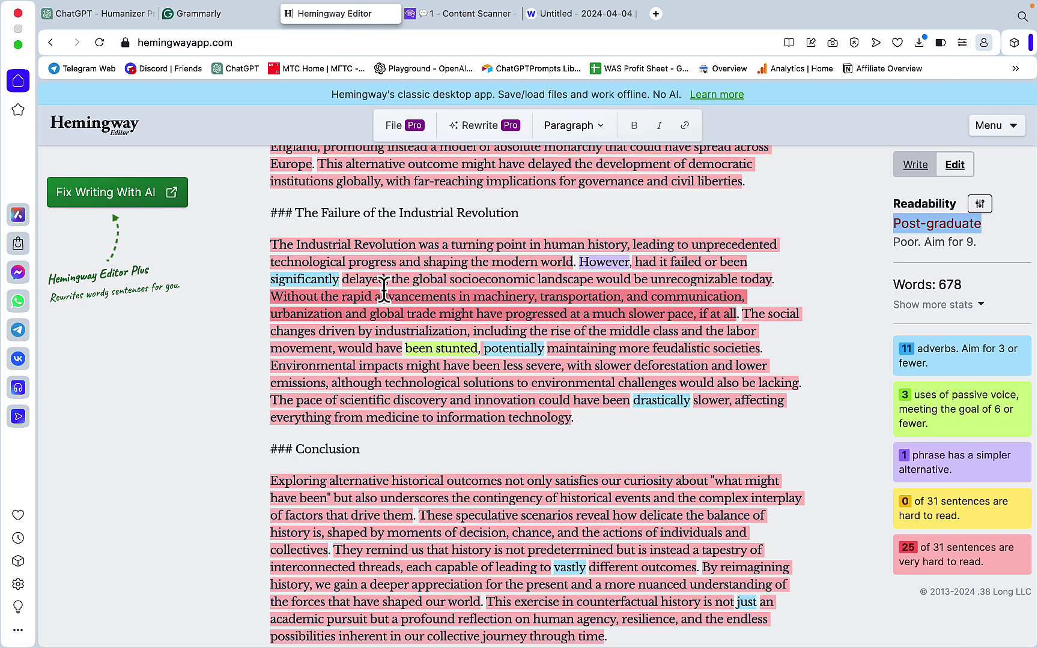
key(super+a)
key(super+v)
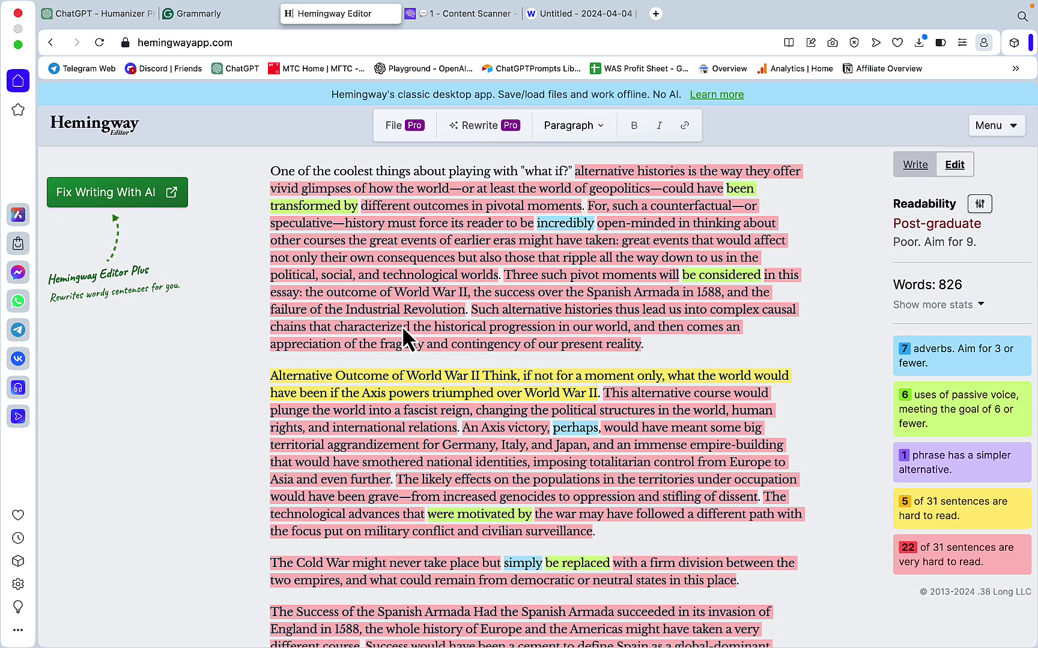
Scan the article in Originality.ai: 69% original with Standard 2.0, 6% with Turbo 3.0.
key(ctrl+Tab)
click(274, 362)
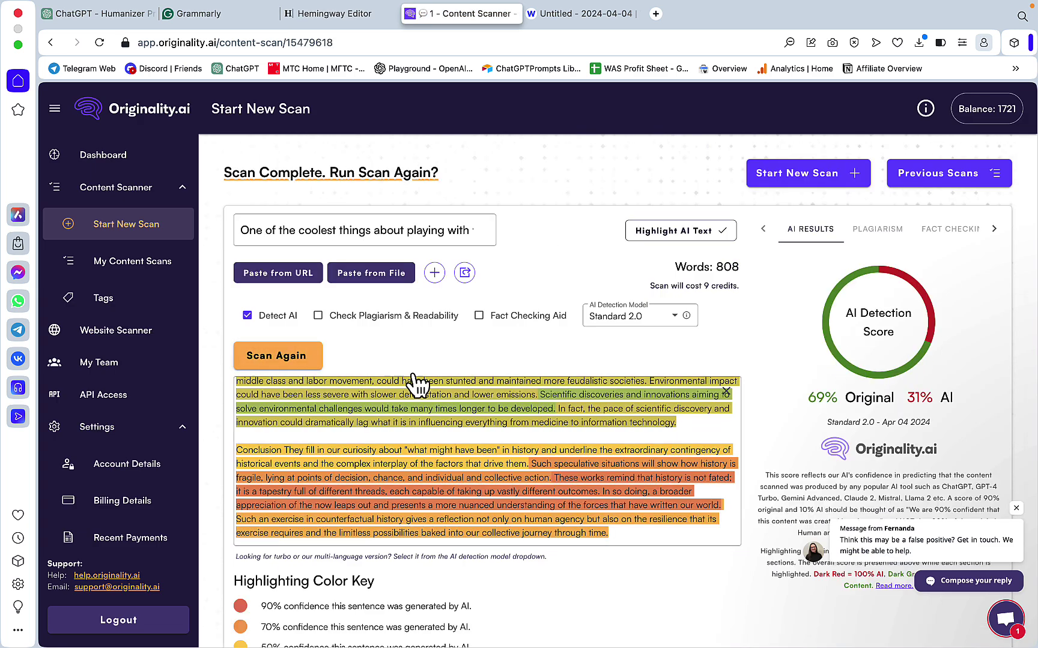
click(672, 316)
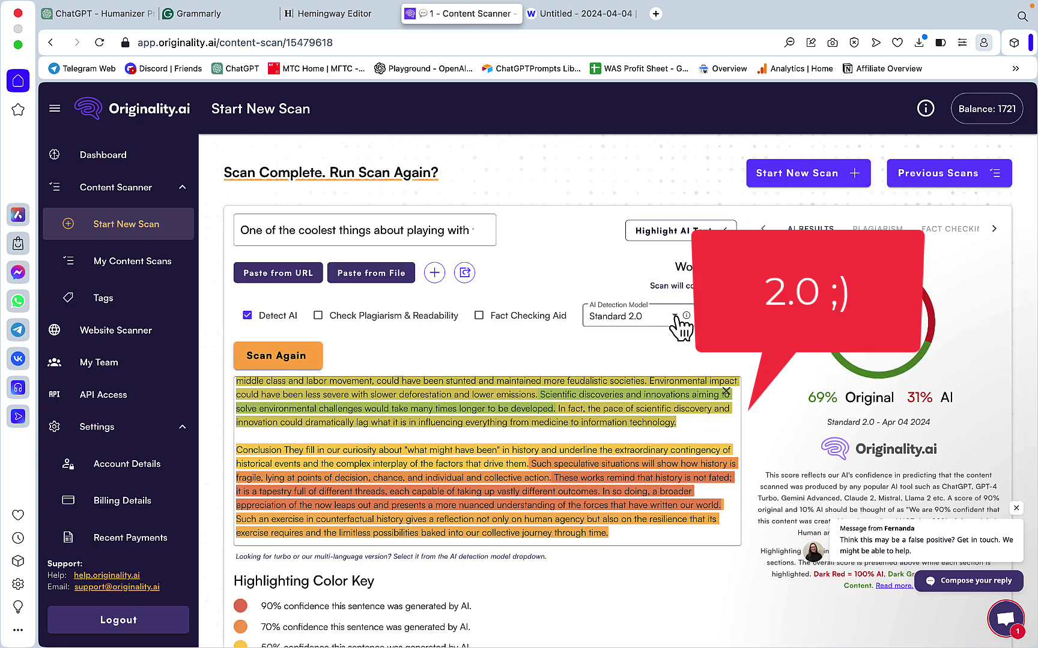
click(627, 343)
click(279, 361)
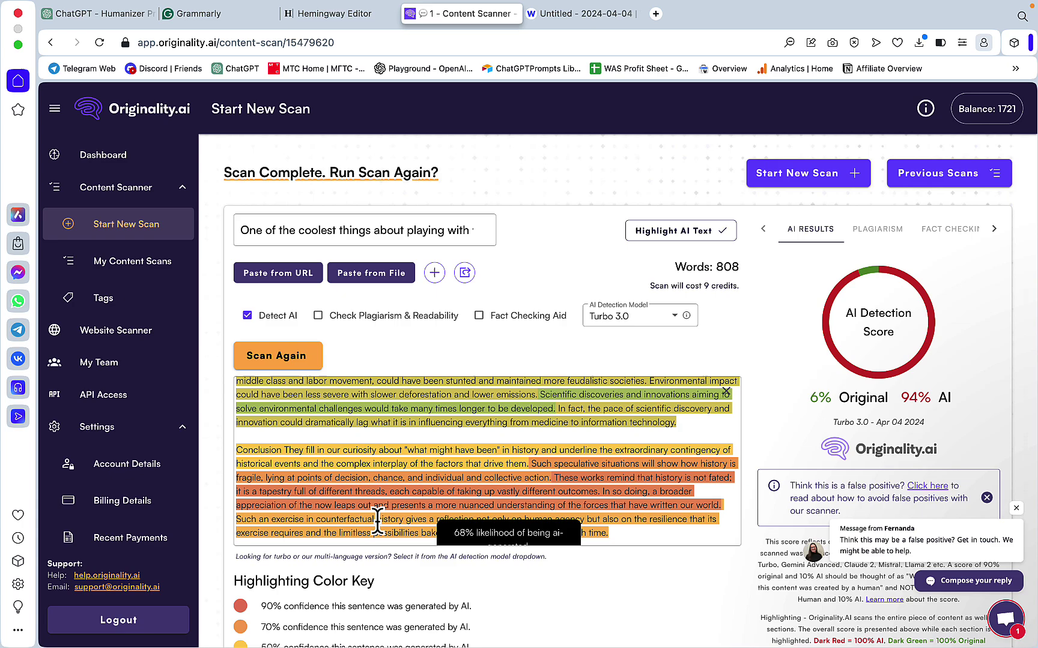
mouse_move(558, 627)
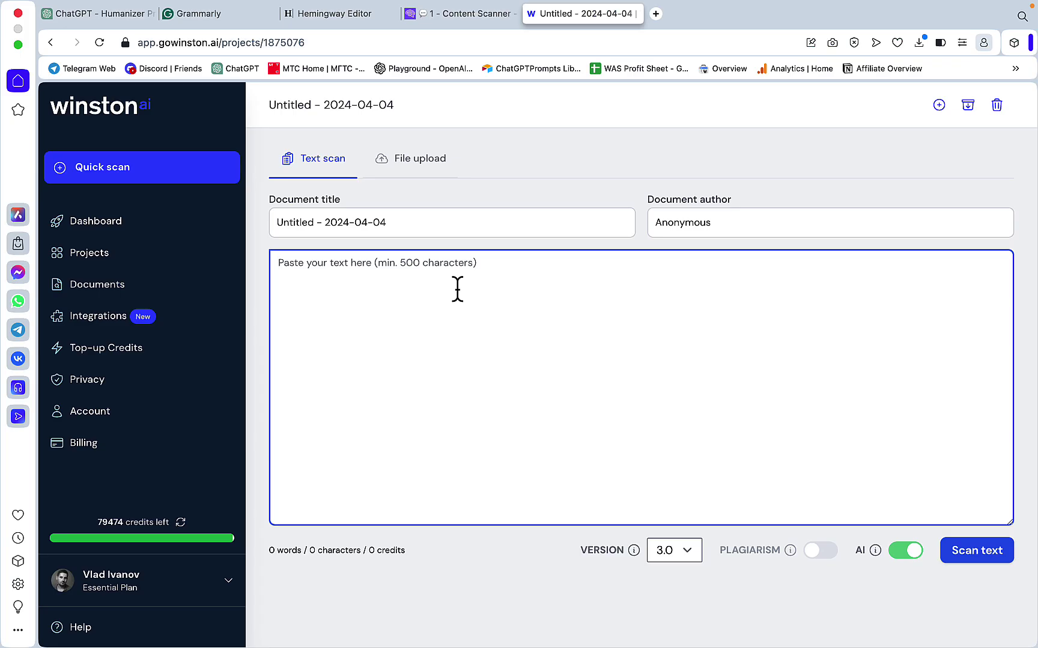
Paste the Humanizer Pro essay into Winston AI's text scan, which rates it 99% human.
key(super+v)
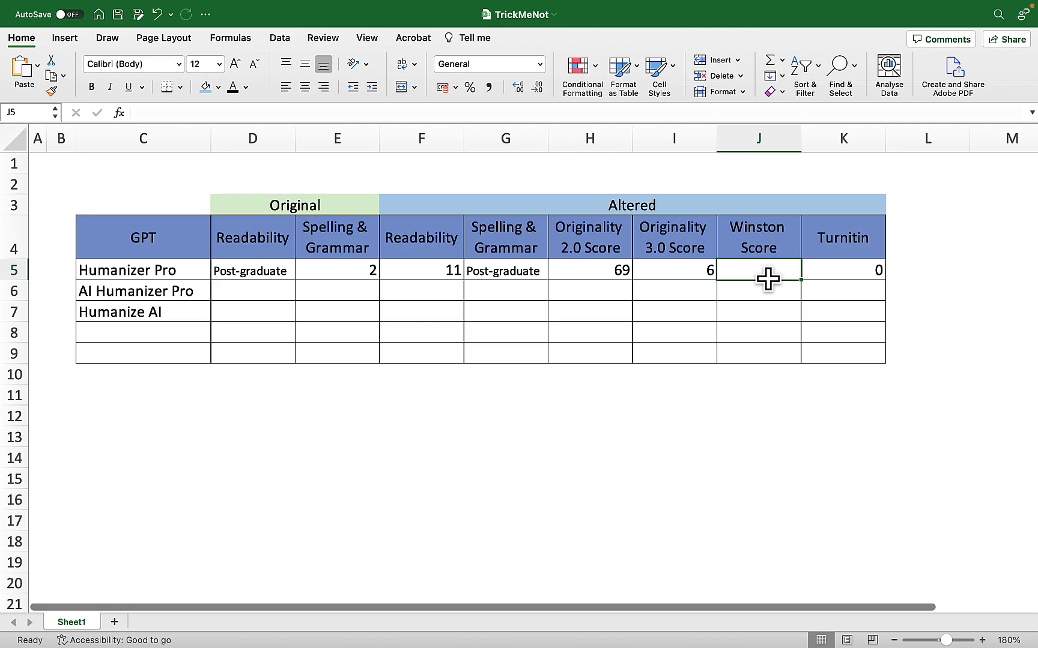
Enter 99 in J5 and centre-align the whole comparison table C4:K9.
text(99)
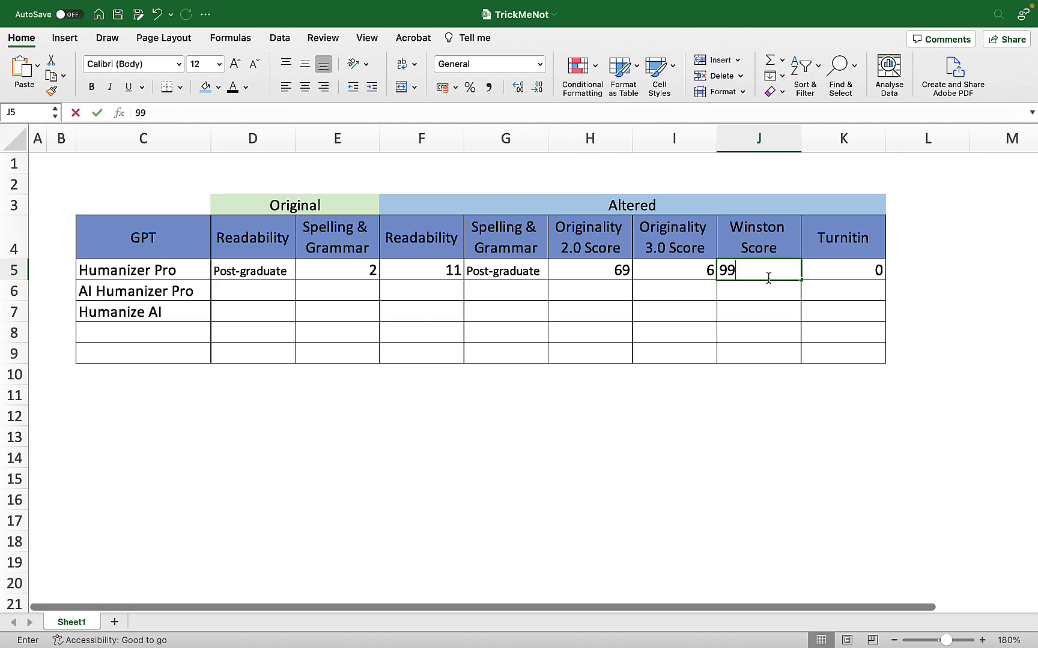
click(766, 327)
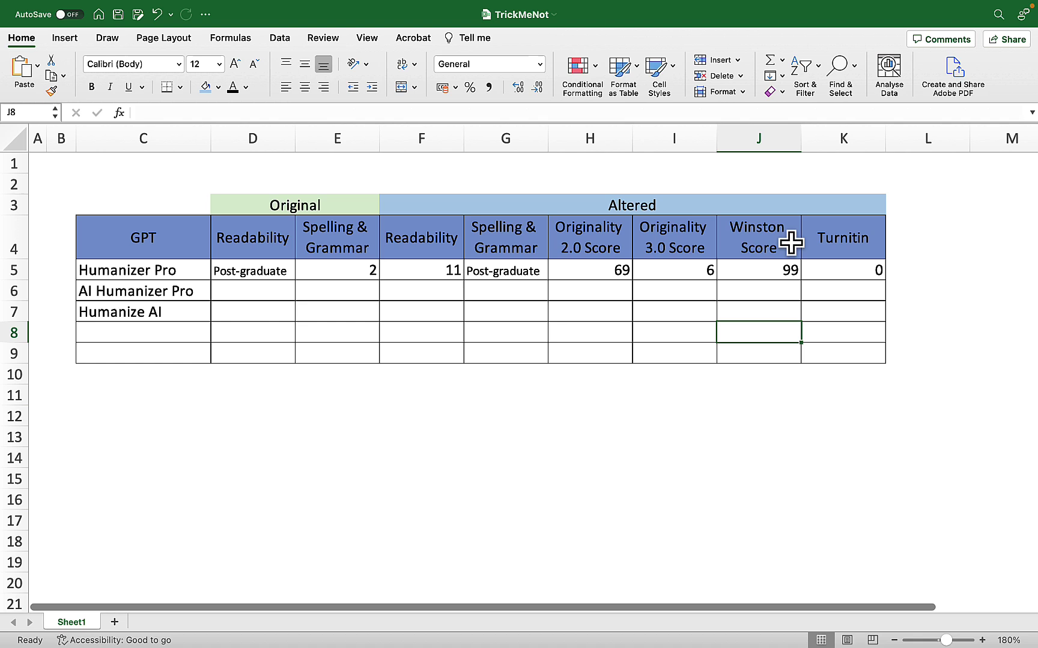
drag(806, 353, 151, 243)
click(305, 88)
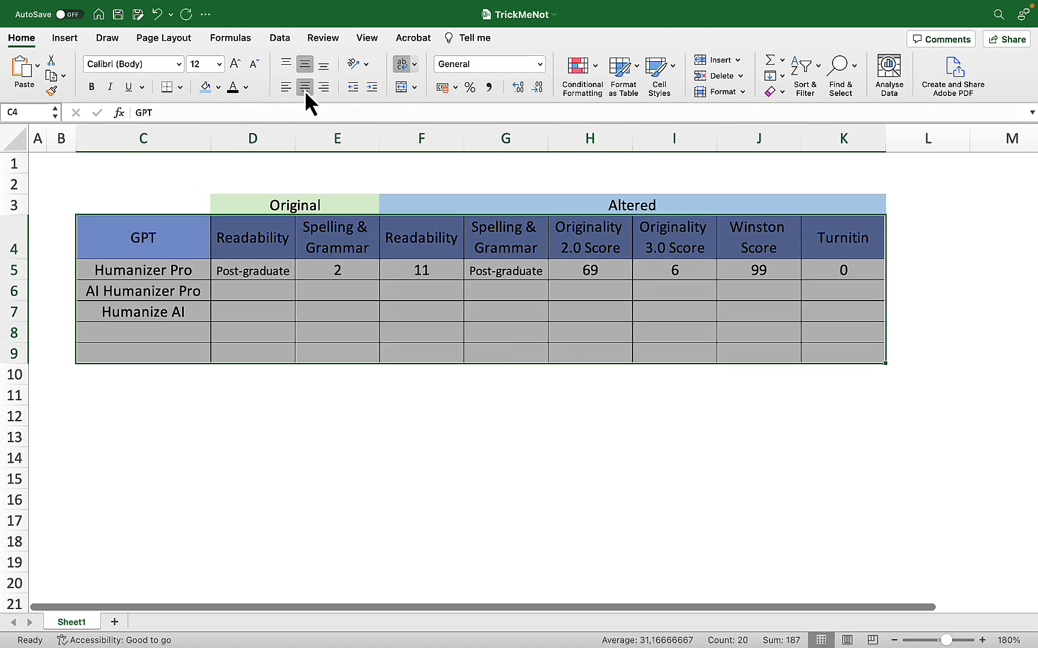
click(420, 520)
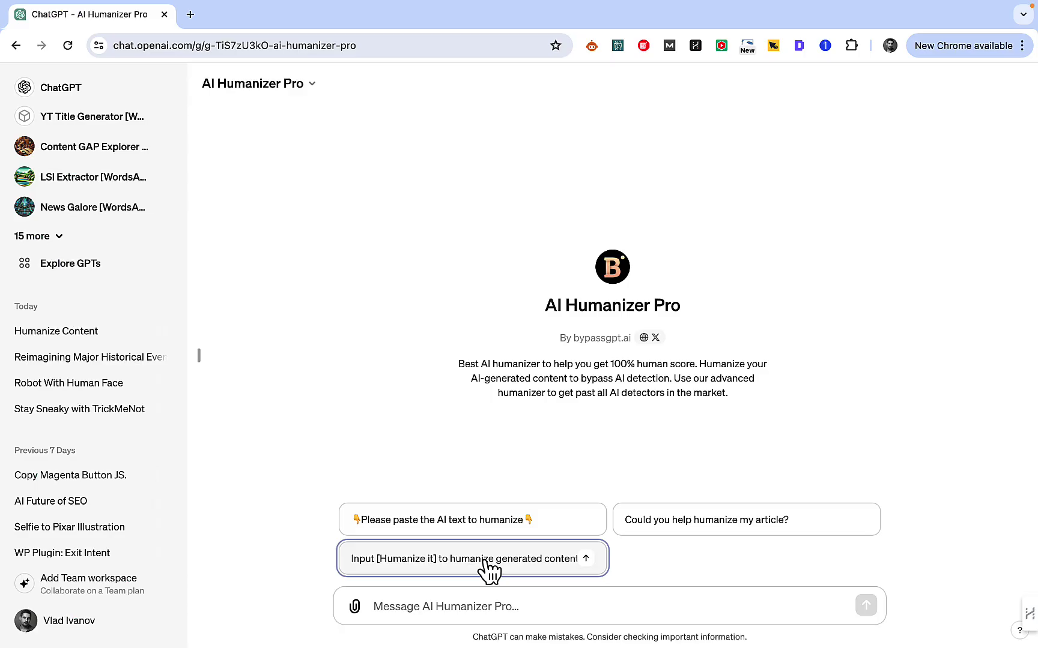
Send the original essay to AI Humanizer Pro via its starter prompt for rewriting.
click(487, 561)
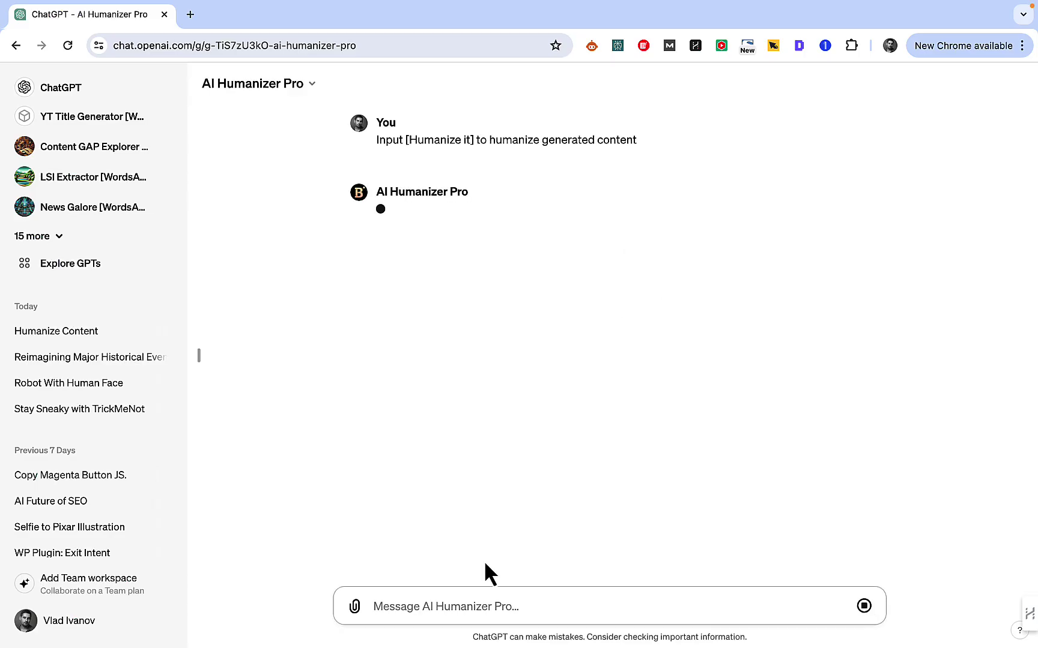
key(super+v)
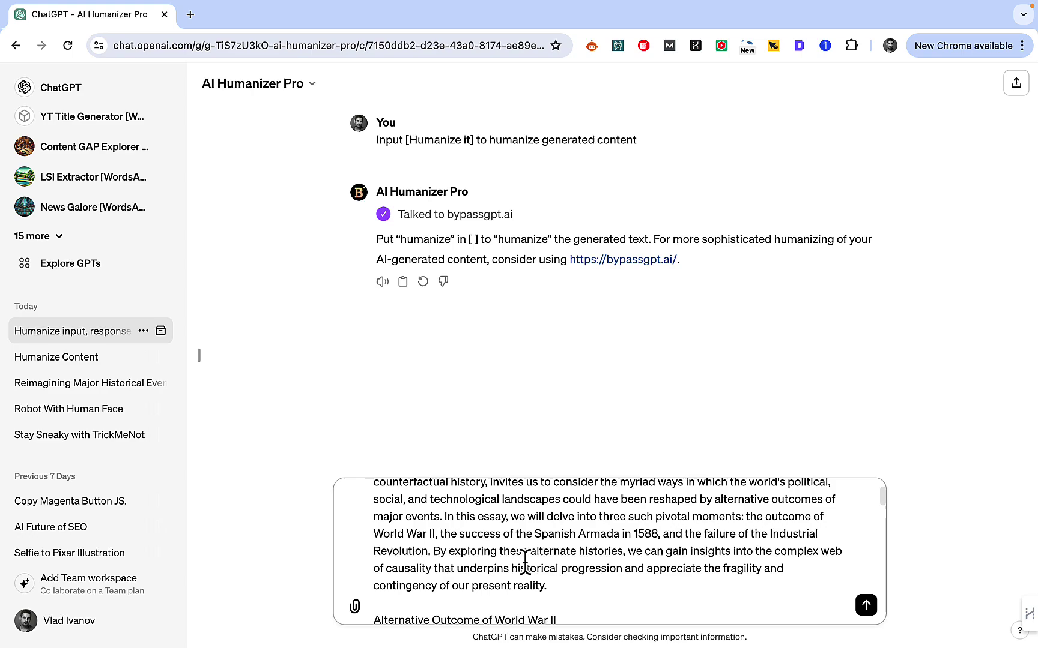
scroll(524, 563, up, 3)
click(865, 605)
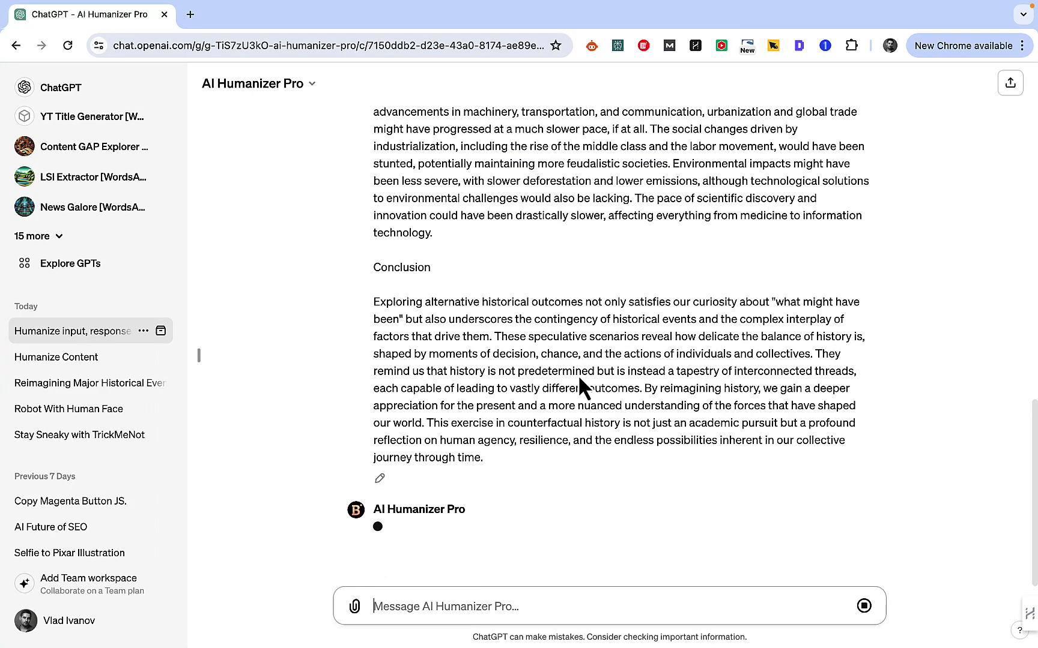
key(super+Tab)
Paste the rewrite into Grammarly, delete the bypassgpt promo paragraph, and list correctness issues.
key(super+v)
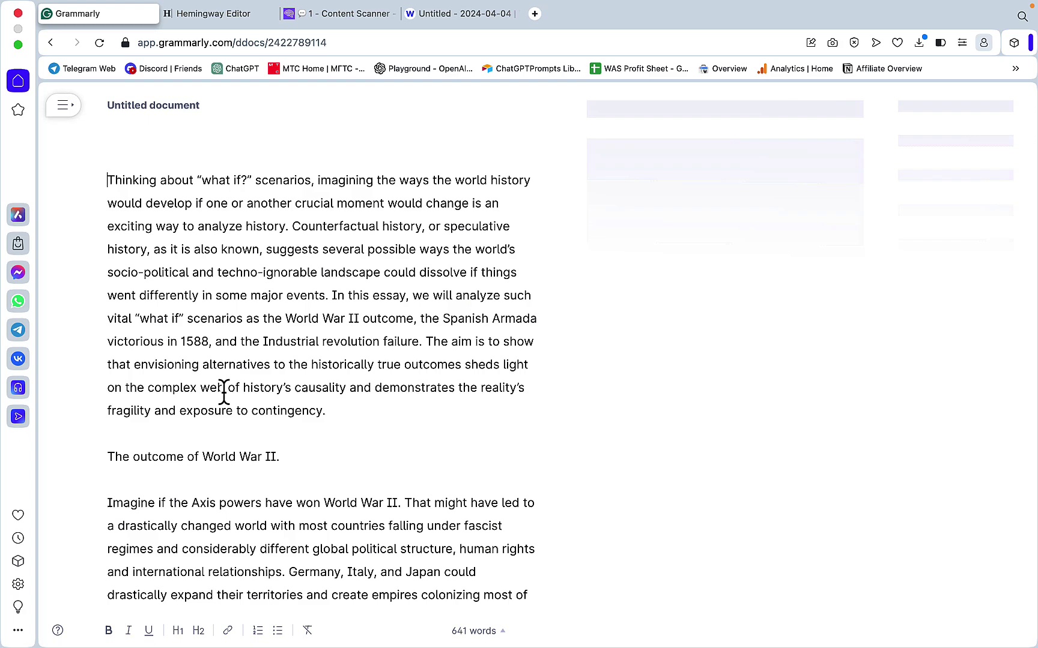
scroll(222, 394, down, 20)
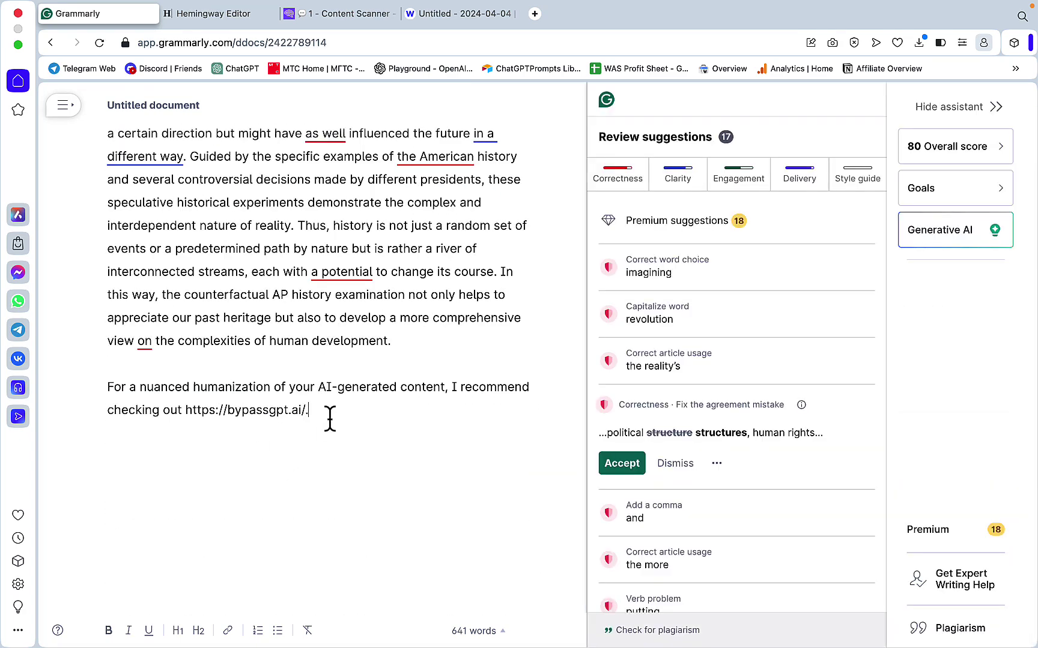
drag(329, 419, 107, 389)
key(BackSpace)
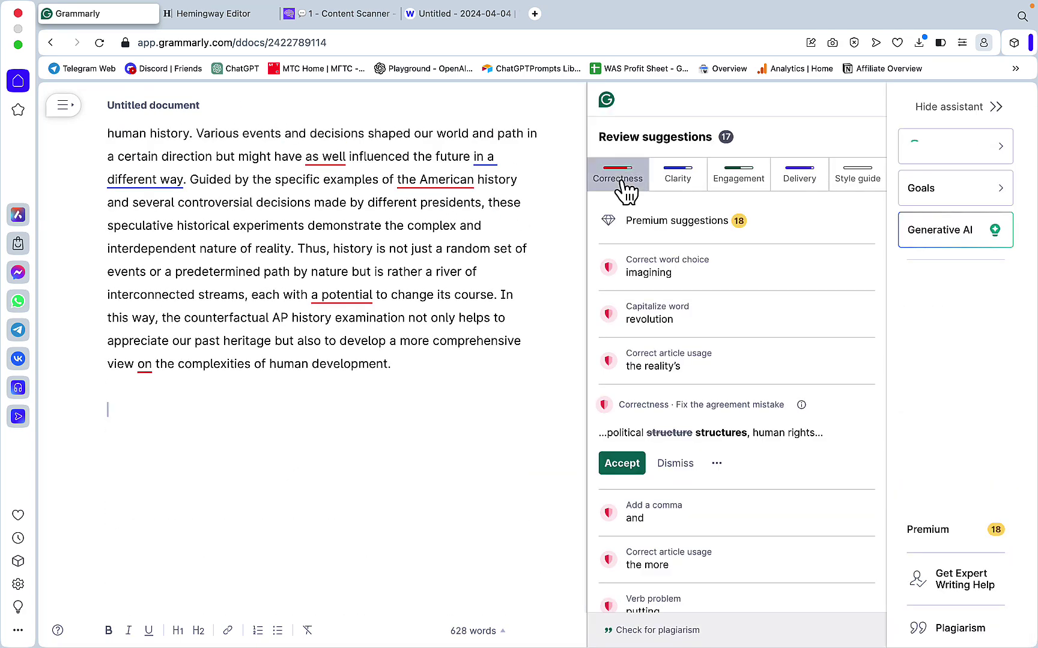
click(620, 179)
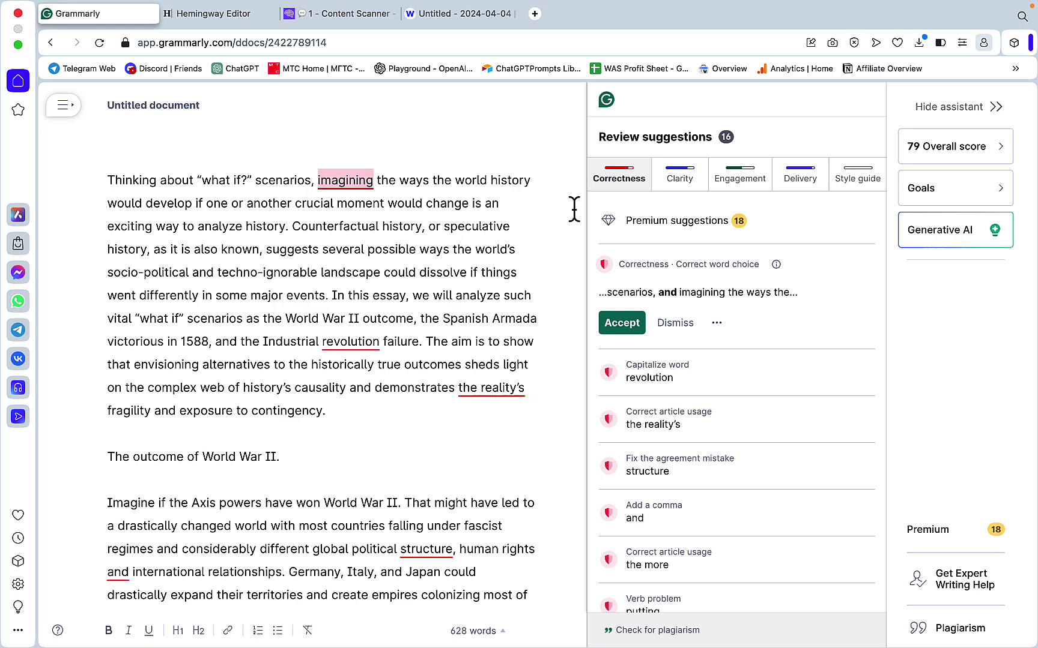
Enter 16 in E6 as AI Humanizer Pro's spelling and grammar count.
click(364, 611)
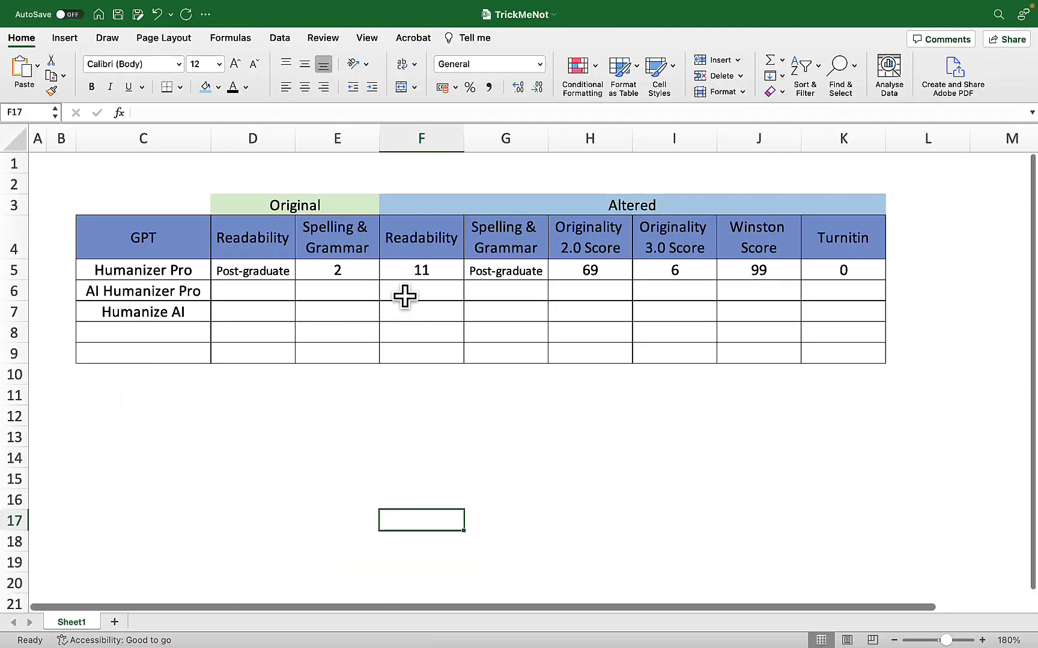
click(341, 292)
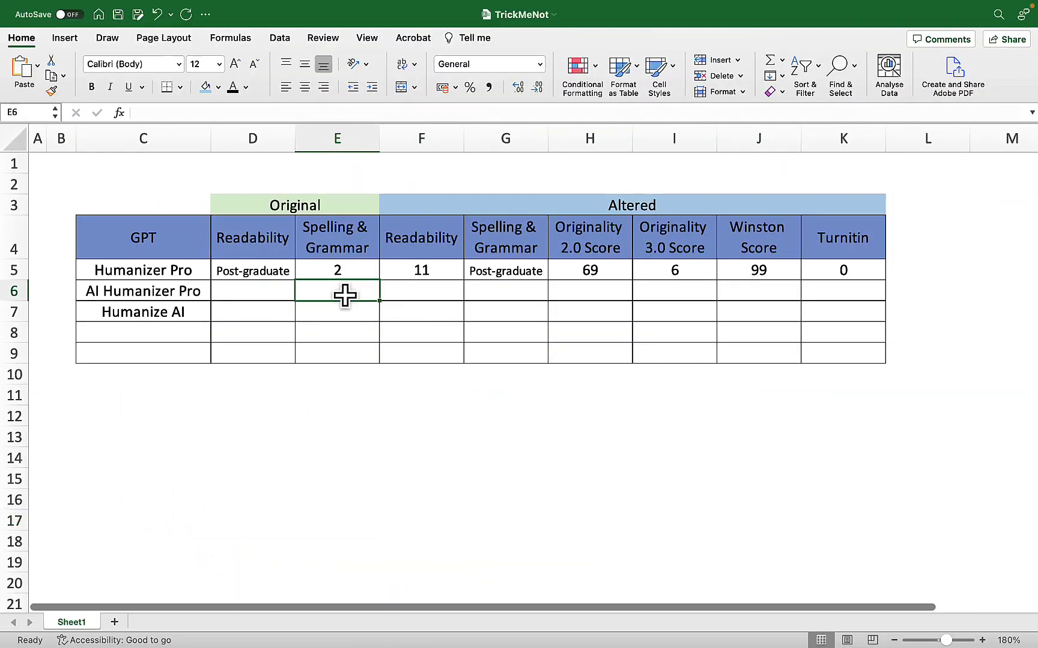
text(16)
key(Down)
key(Down)
key(Down)
Paste the rewritten essay into Hemingway Editor to get its readability grade of 15.
click(313, 624)
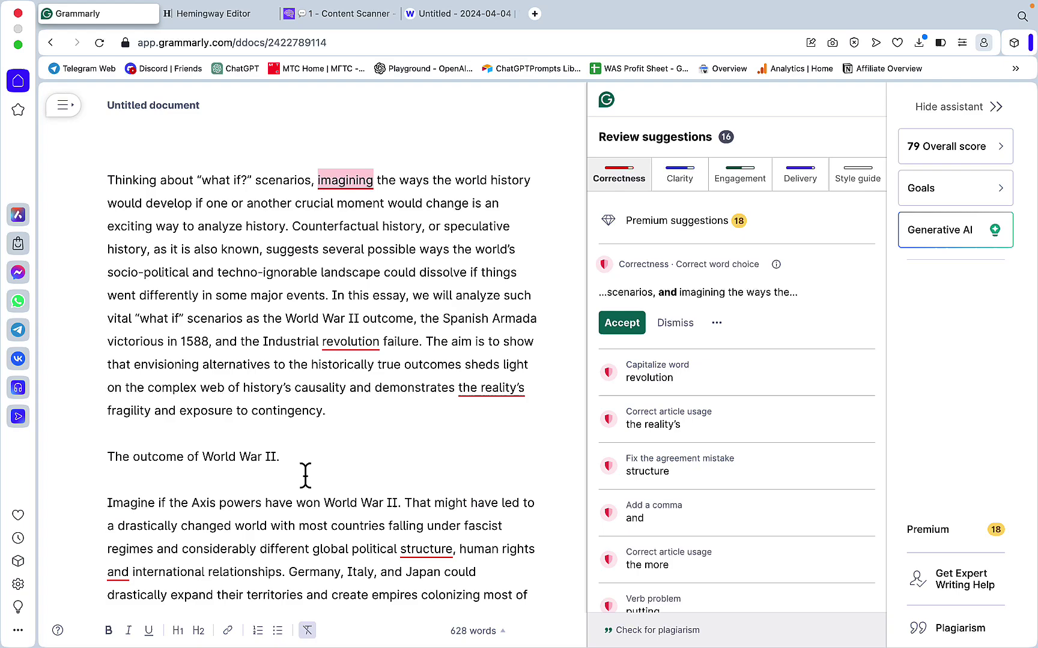
click(244, 16)
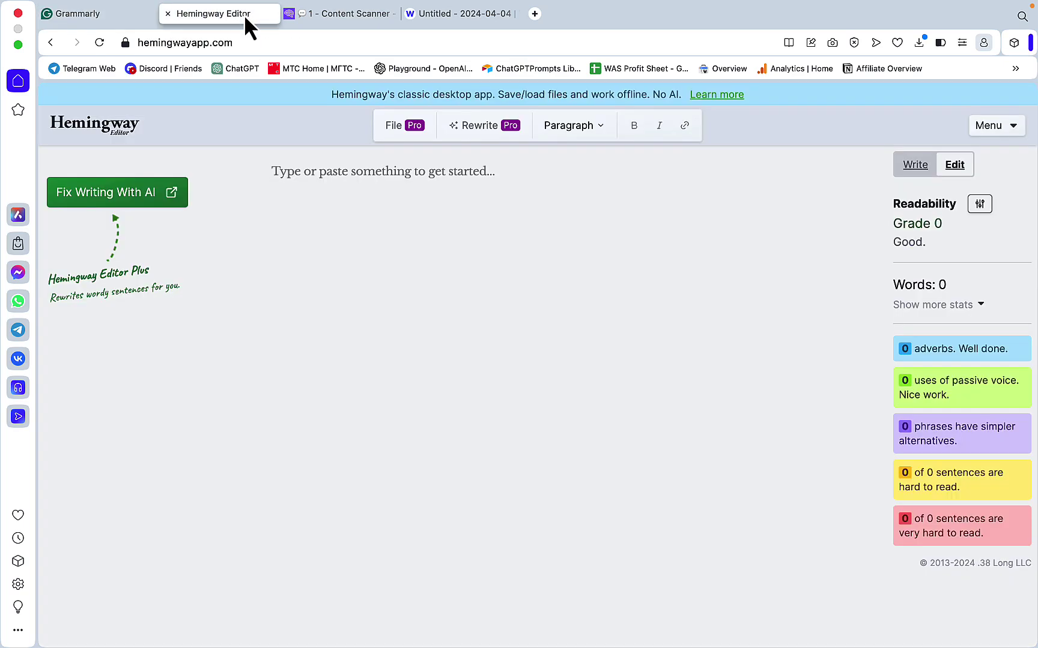
click(429, 251)
key(super+v)
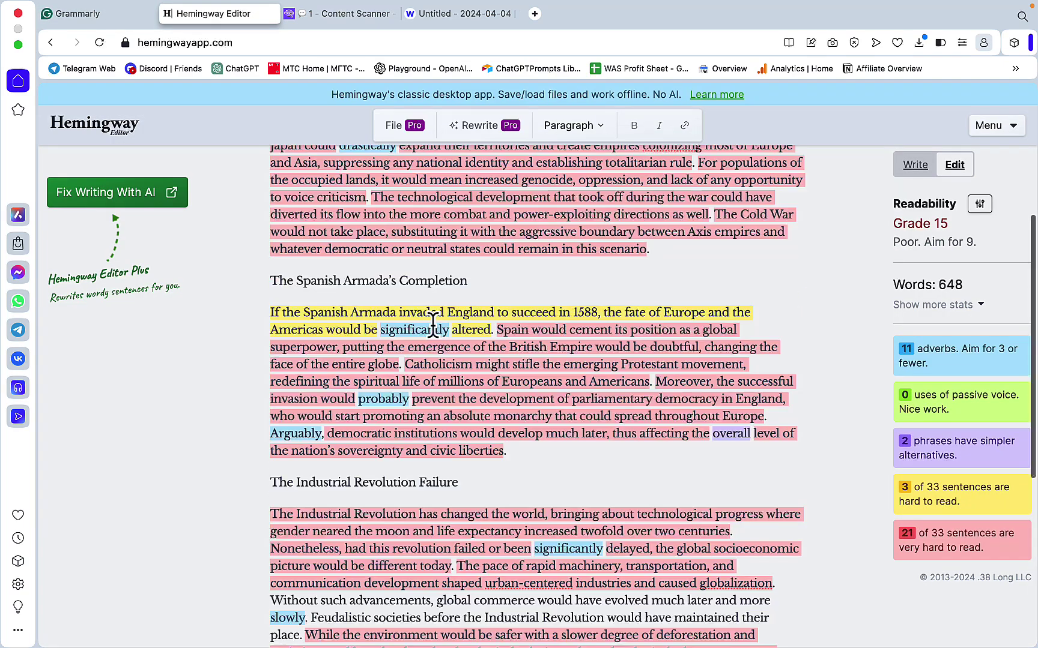
scroll(433, 301, up, 5)
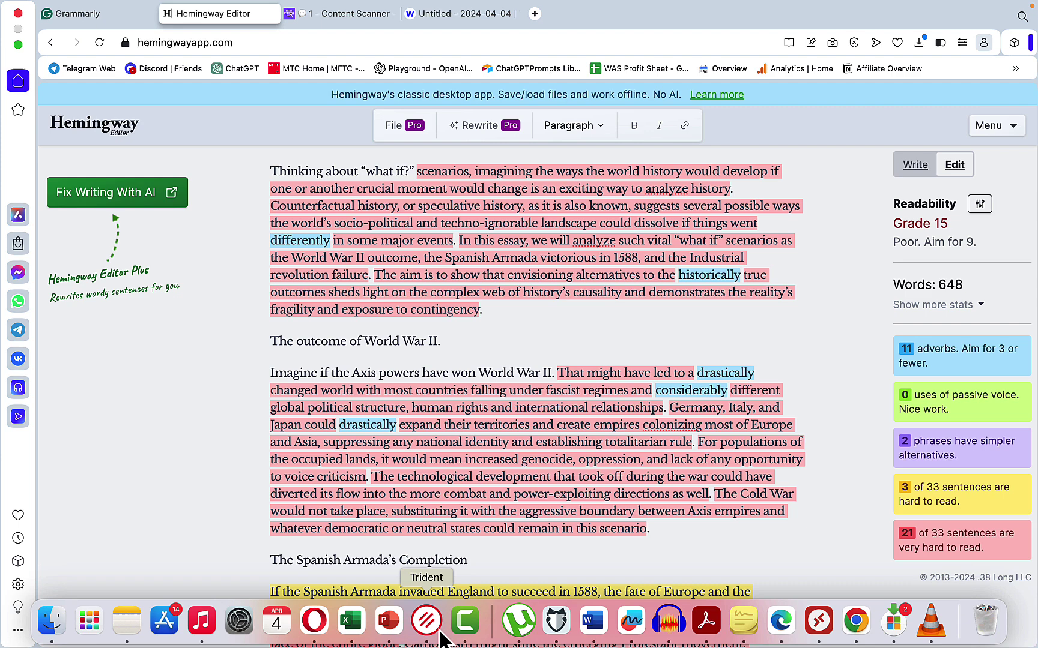
click(353, 624)
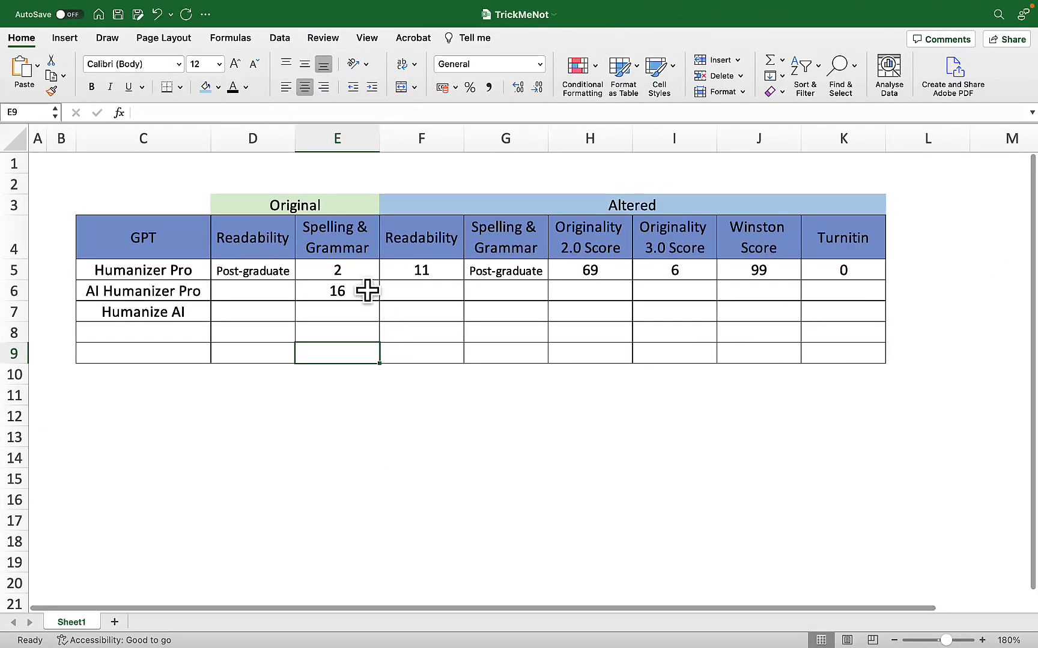
Enter 15 as AI Humanizer Pro's readability score in cell D6.
click(275, 293)
text(15)
click(269, 331)
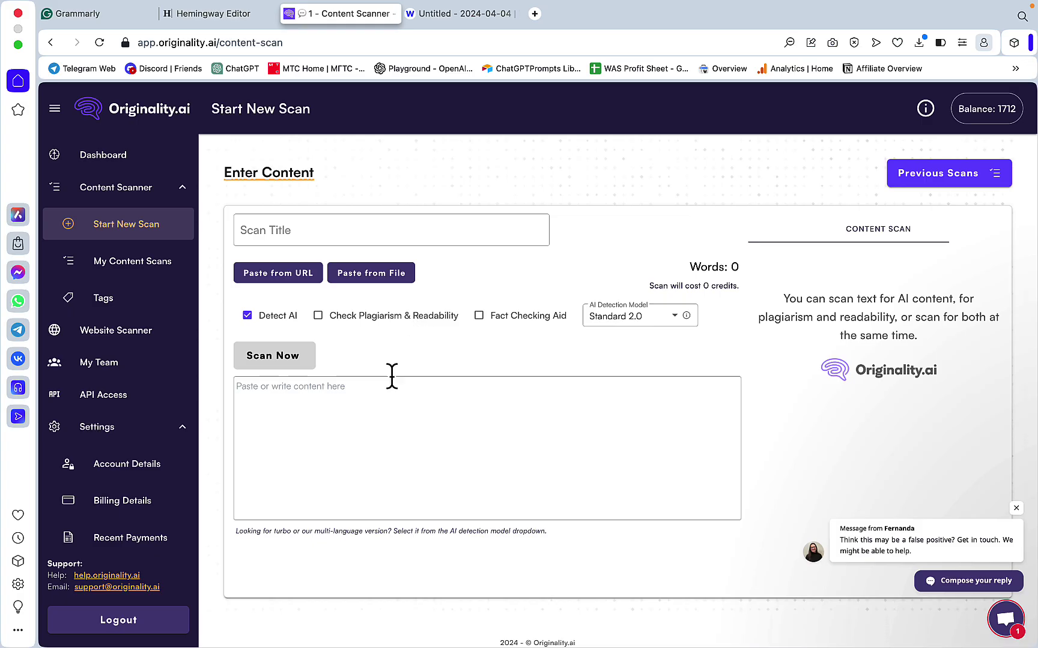
Scan AI Humanizer Pro's essay in Originality.ai, then rescan it with the Turbo 3.0 model.
click(370, 413)
key(super+v)
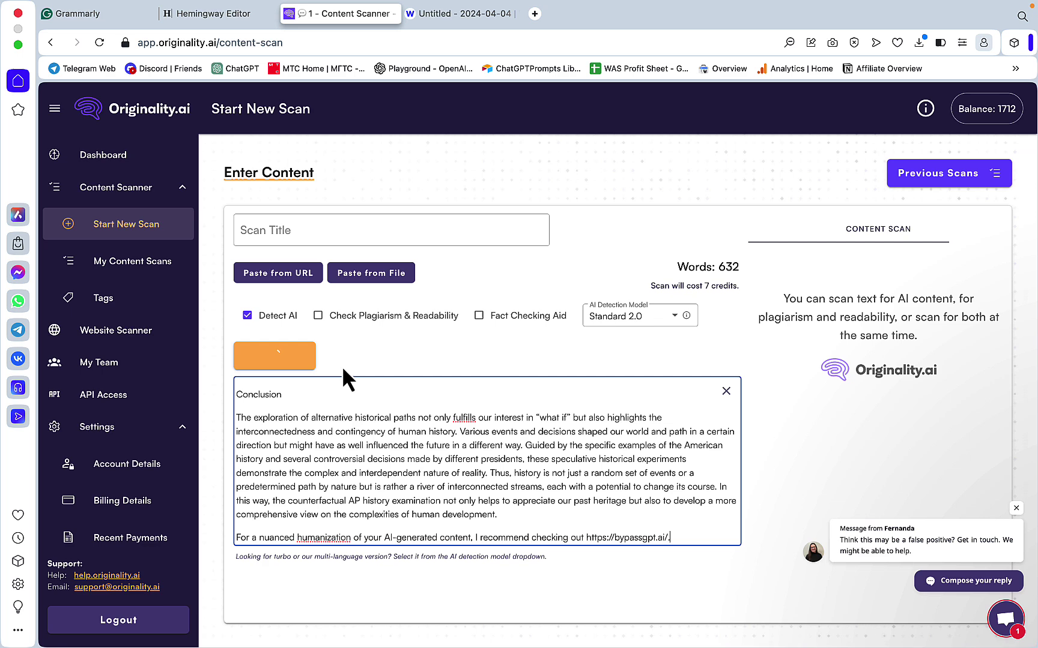
click(630, 317)
click(640, 336)
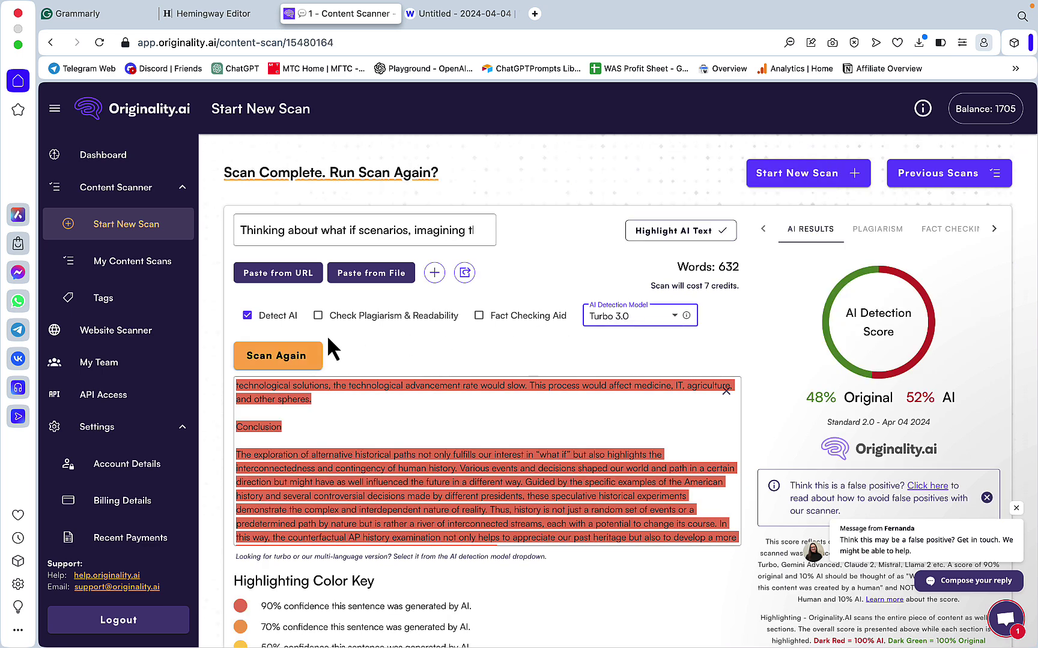
click(276, 356)
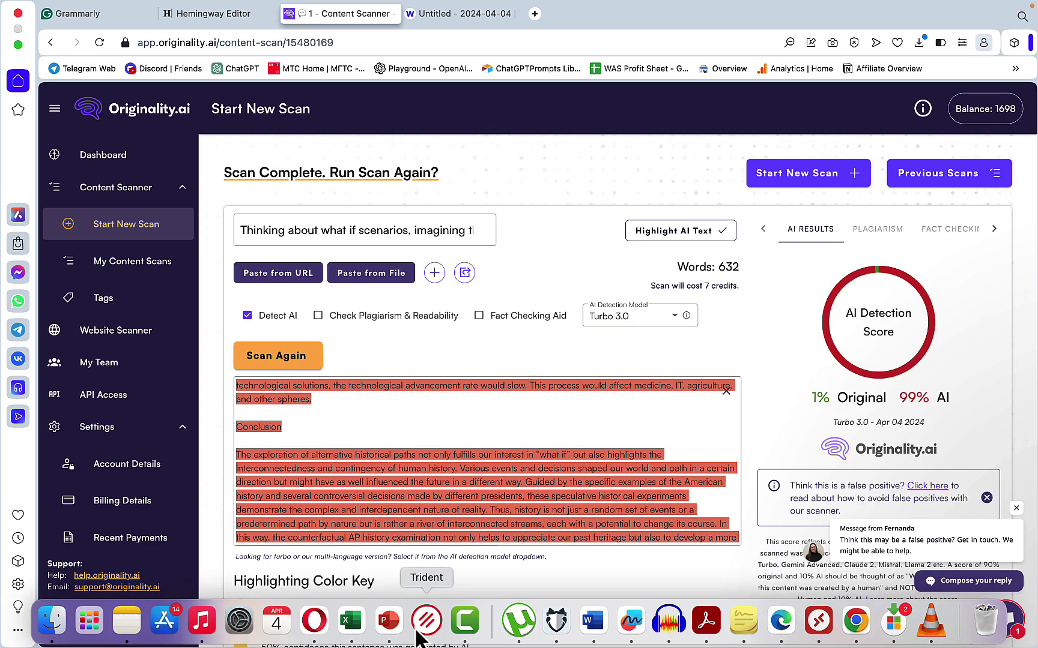
Check the essay in Winston AI and select Turnitin cell K6.
key(ctrl+Tab)
click(361, 270)
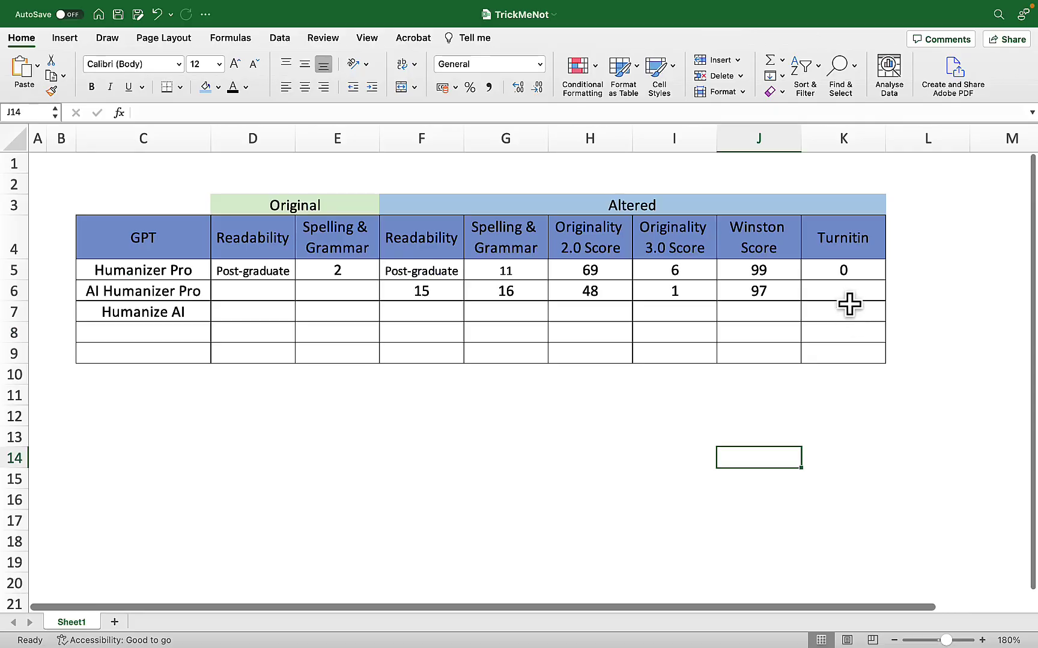
click(845, 297)
Log a Turnitin score of 0 in K6 and copy Humanize AI's rewritten essay.
text(0)
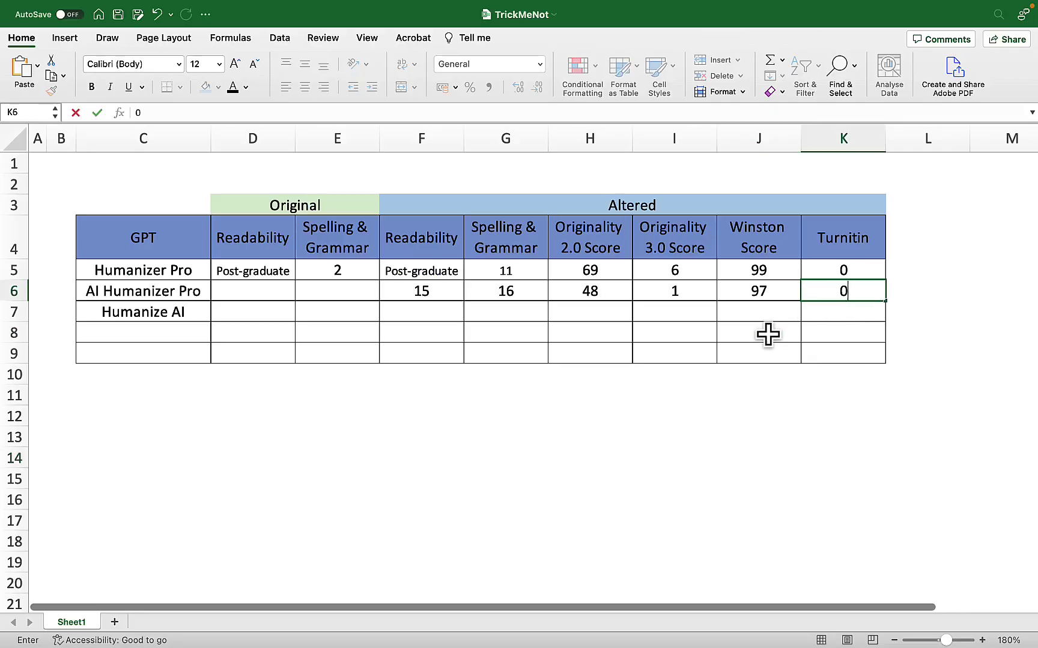
click(700, 358)
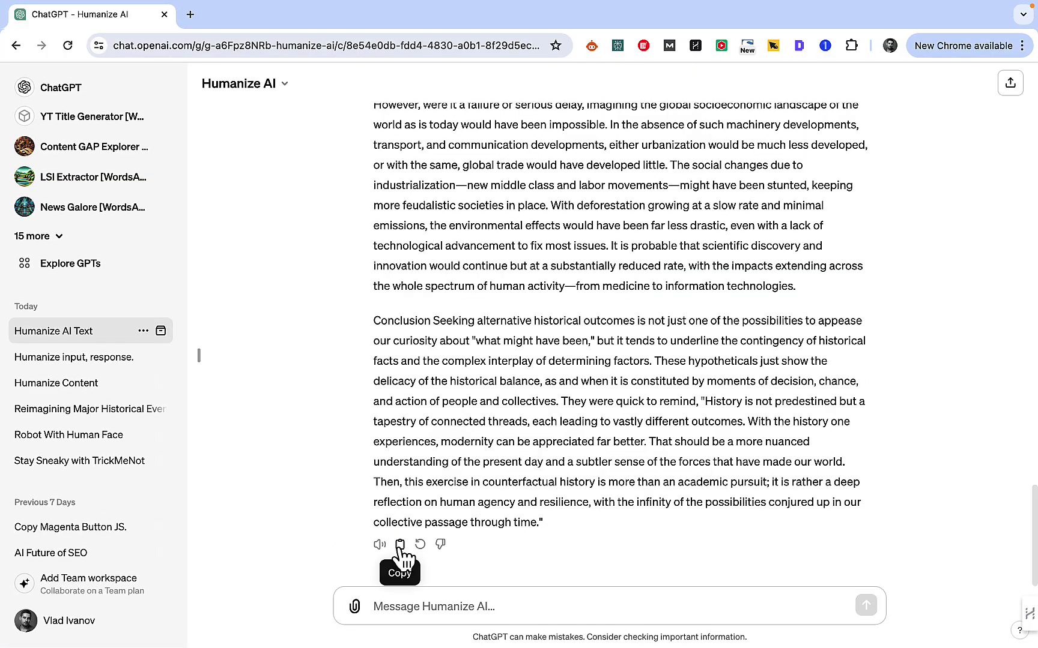
click(398, 546)
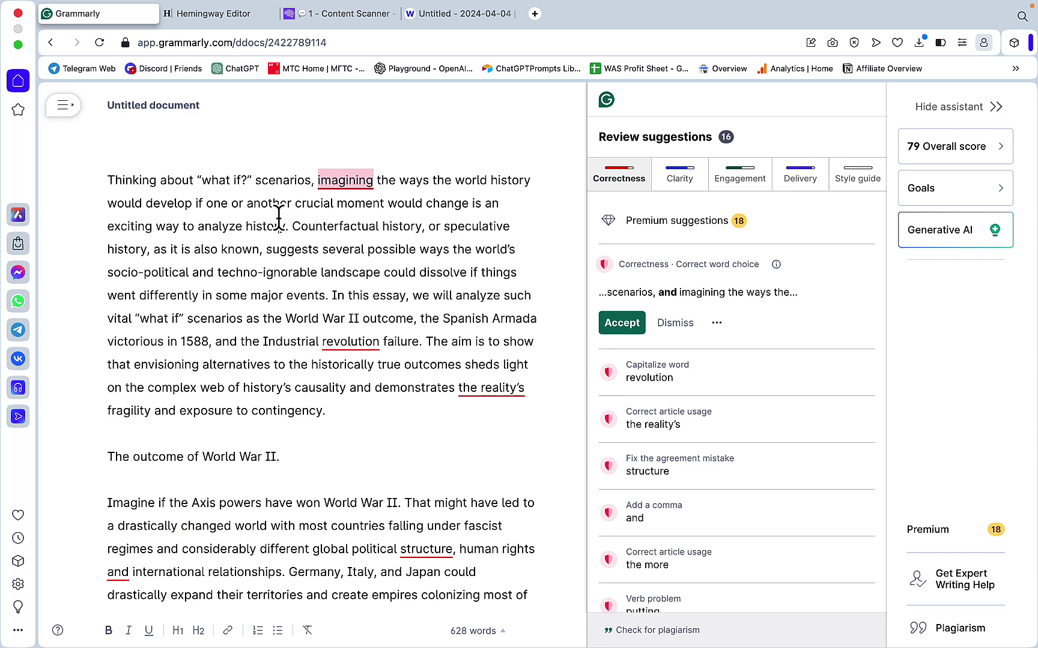
Replace the Grammarly text with Humanize AI's essay and paste it into Hemingway Editor.
key(ctrl+a)
key(ctrl+v)
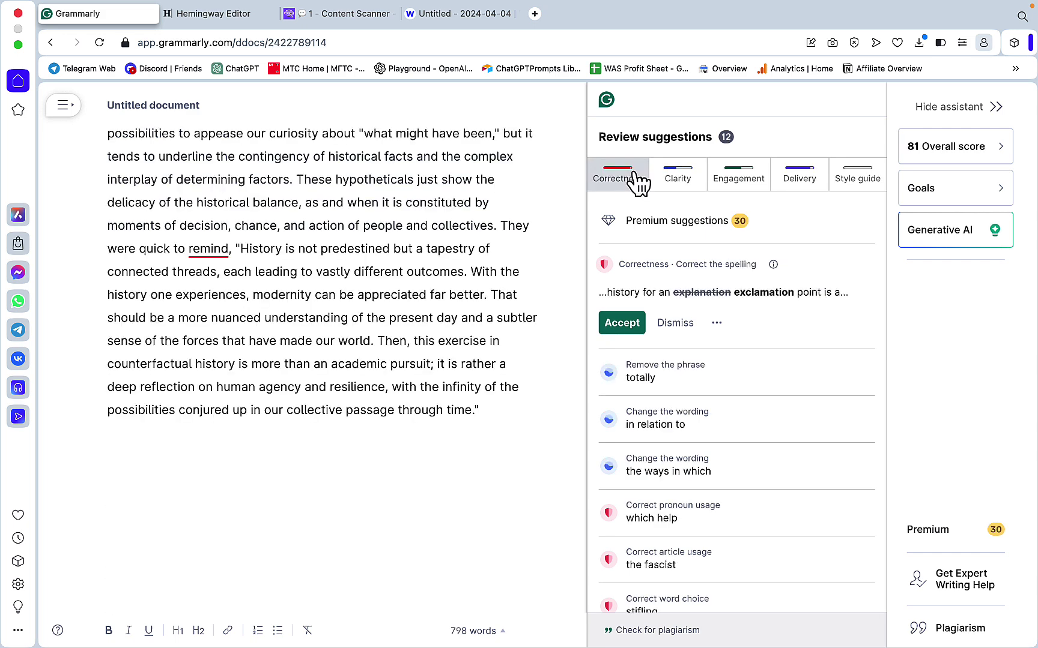
key(ctrl+Tab)
key(ctrl+v)
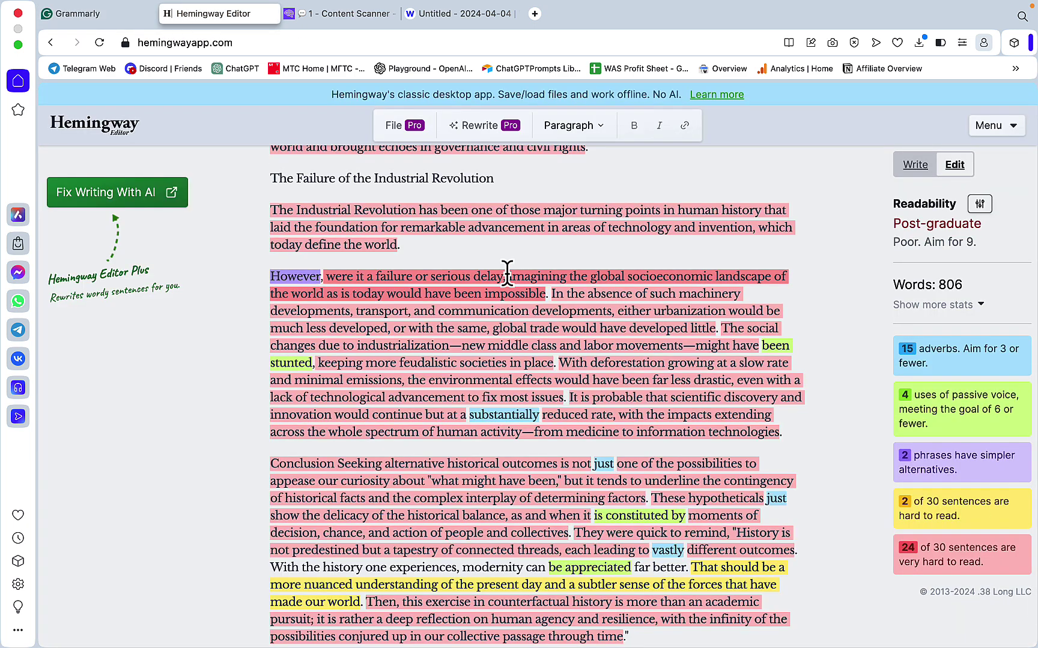
Copy the Post-graduate value from F5 into Humanize AI's readability cell F7.
click(396, 624)
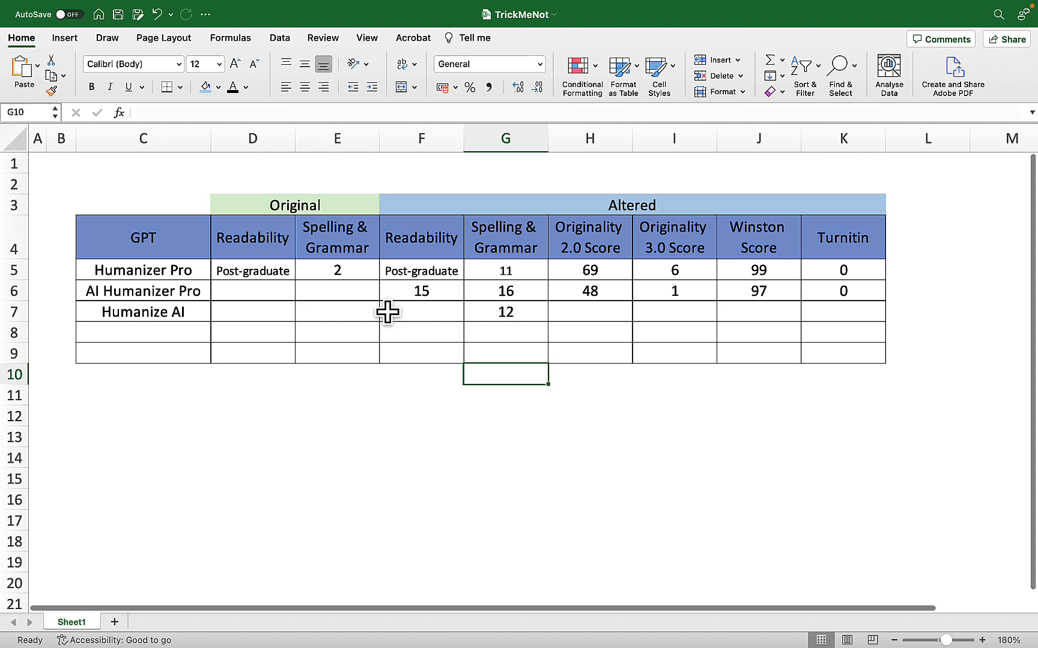
click(416, 287)
click(419, 271)
key(cmd+c)
click(412, 308)
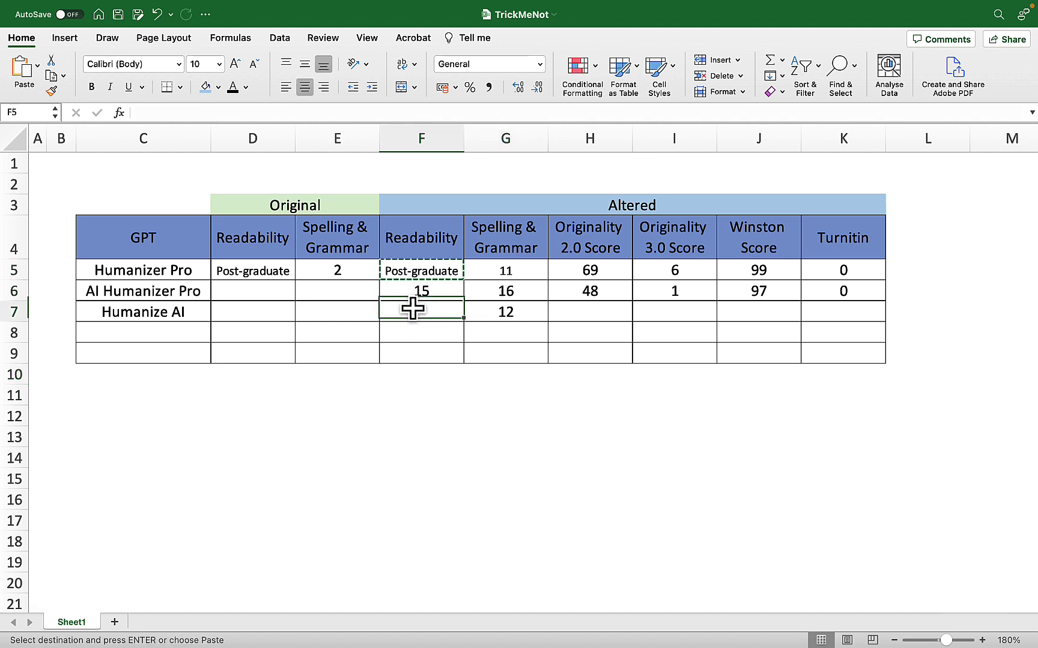
key(super+v)
click(435, 352)
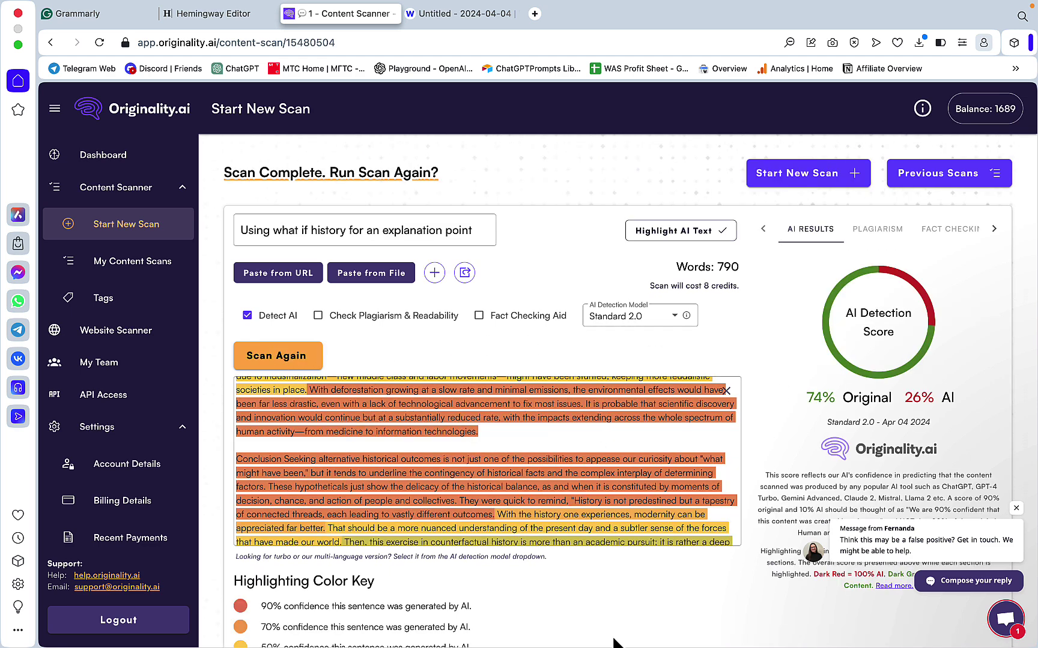
Rescan Humanize AI's essay with Turbo 3.0, then close Originality.ai and return to Excel.
click(664, 318)
click(653, 343)
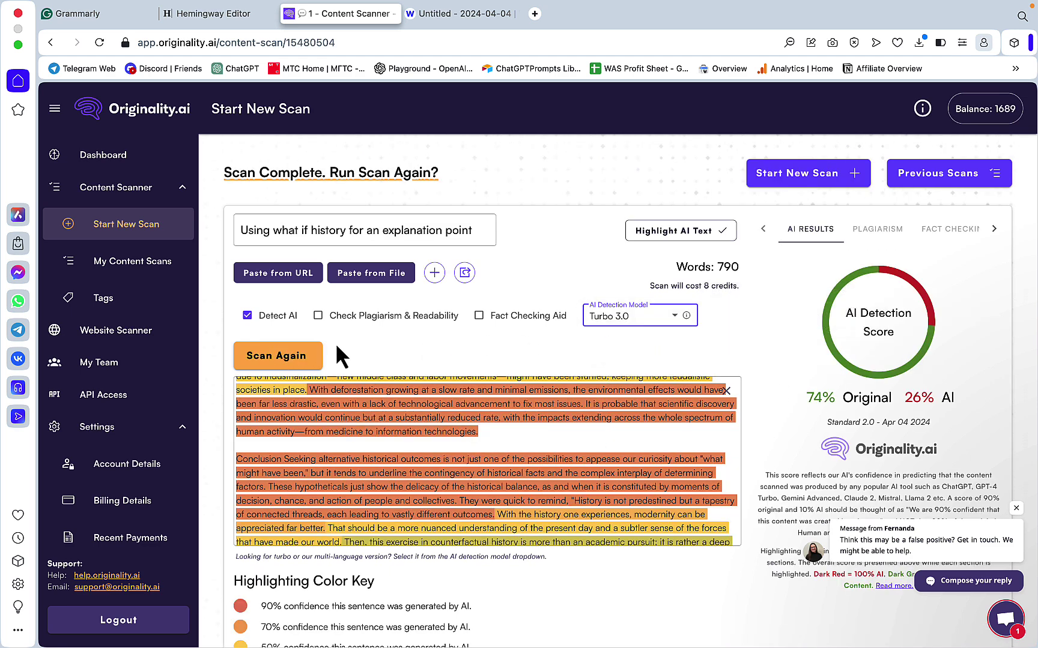
click(315, 355)
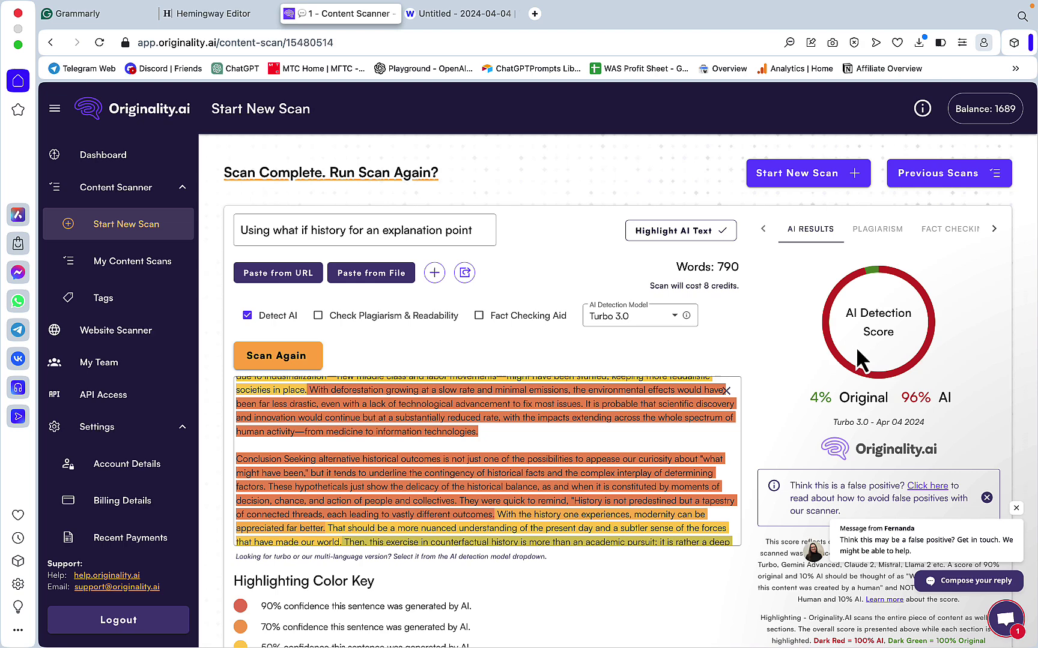
mouse_move(630, 621)
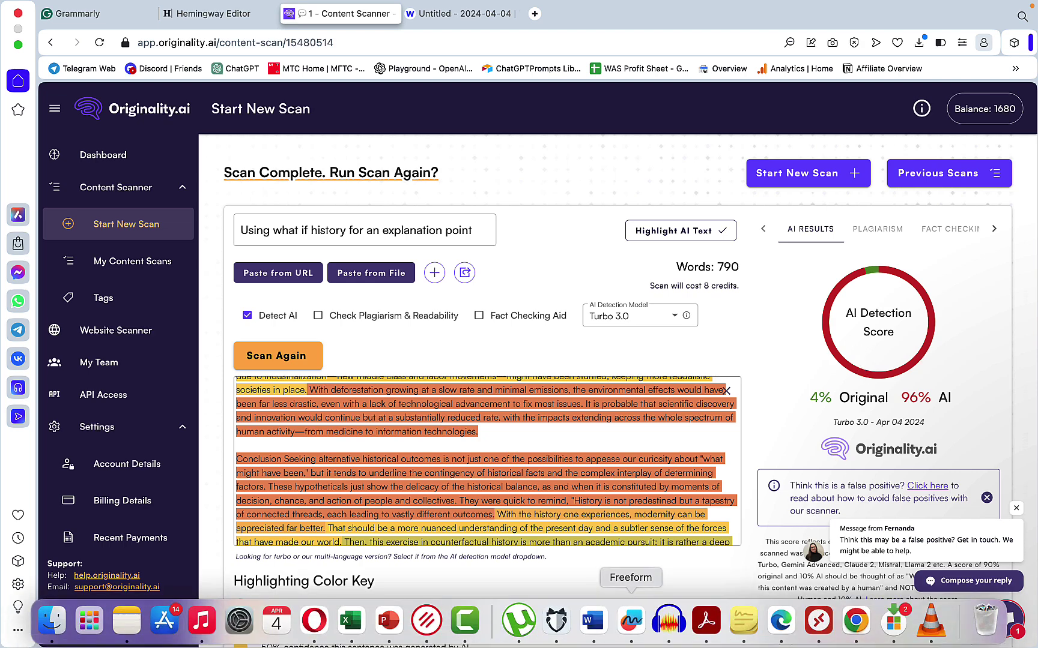
key(super+w)
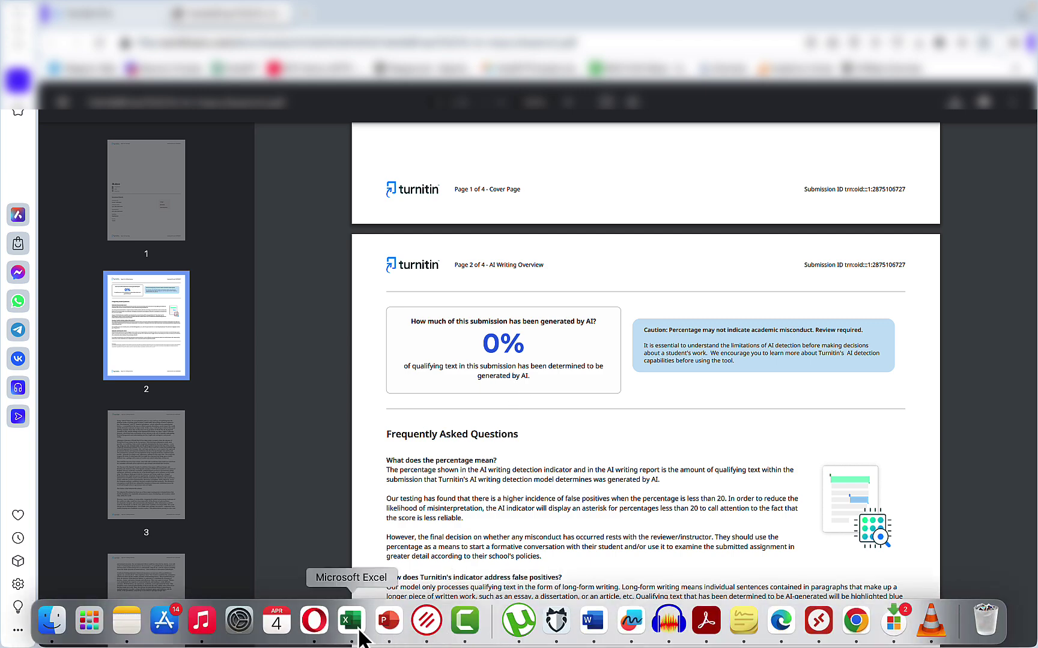
click(364, 631)
Enter 0 as Humanize AI's Turnitin score in K7.
text(0)
key(Return)
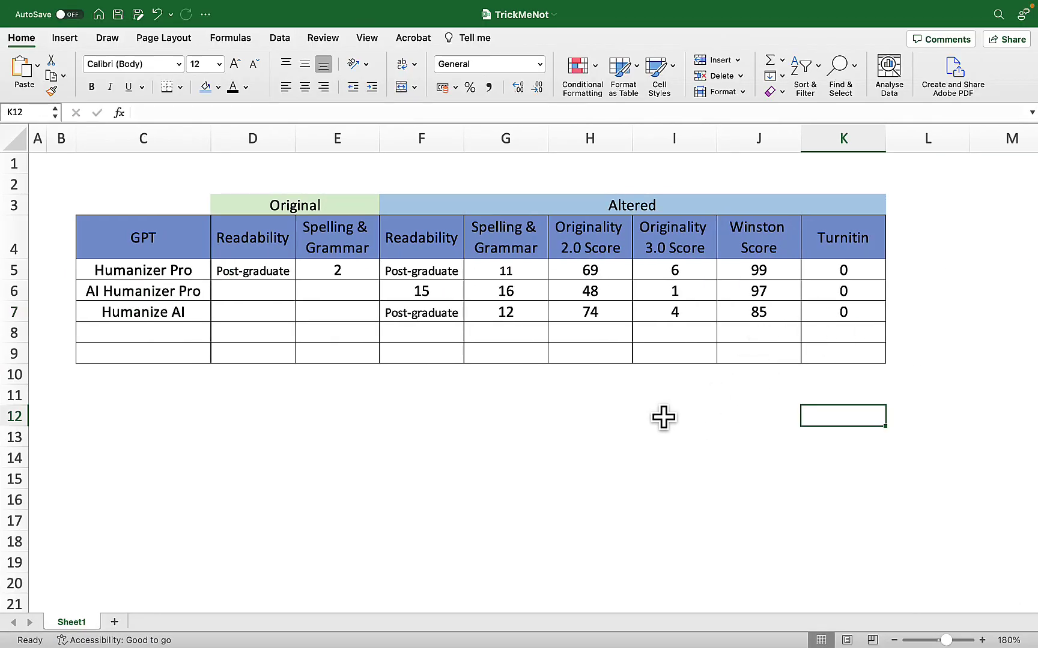